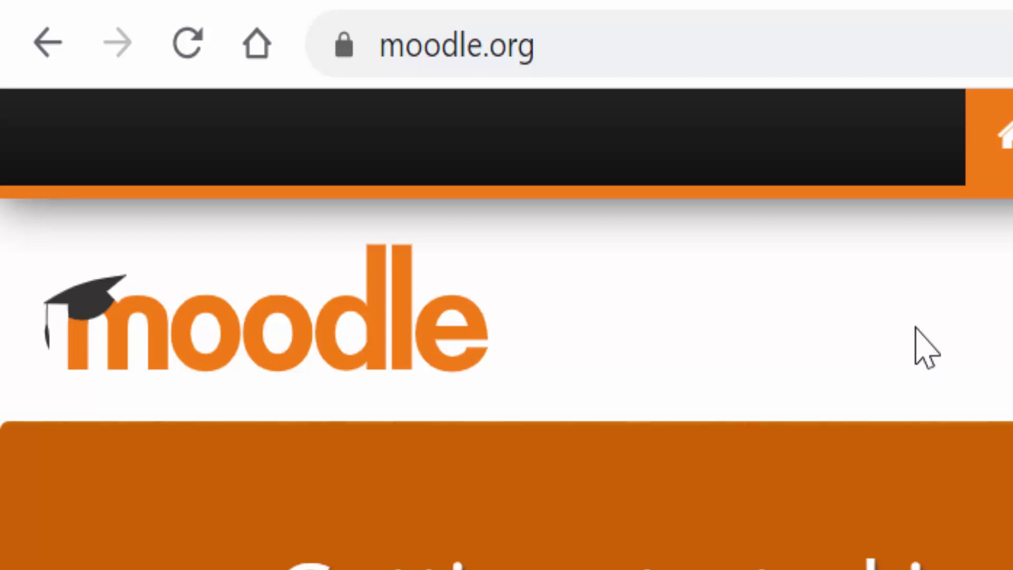
- Navigate from moodle.org Downloads through Moodle 3.9.1+ to the Windows installer packages list
double_click(475, 47)
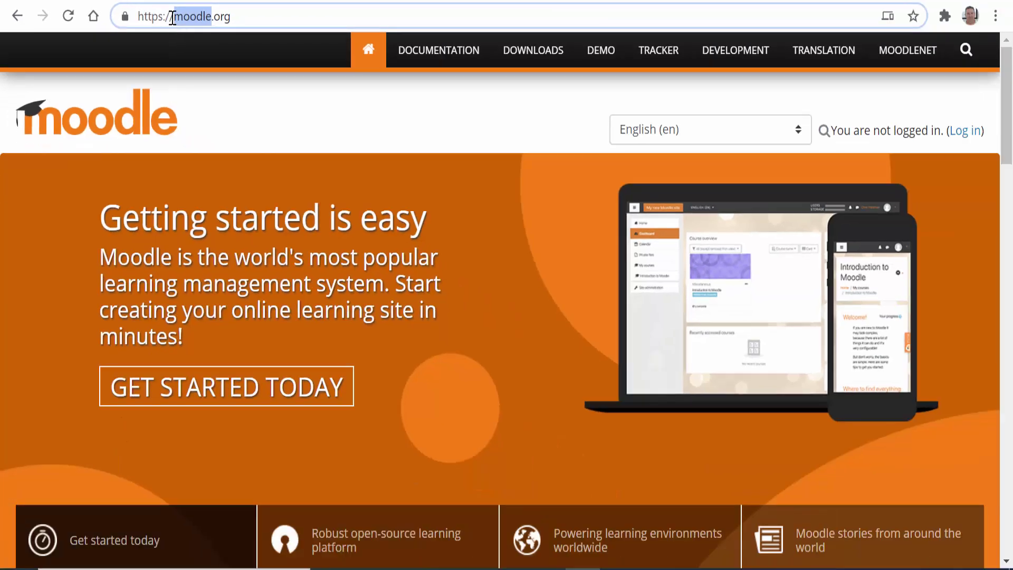
click(373, 38)
key(shift+Left)
key(shift+Left)
key(shift+Left)
key(shift+Left)
key(shift+Left)
key(shift+Left)
key(shift+Left)
key(shift+Left)
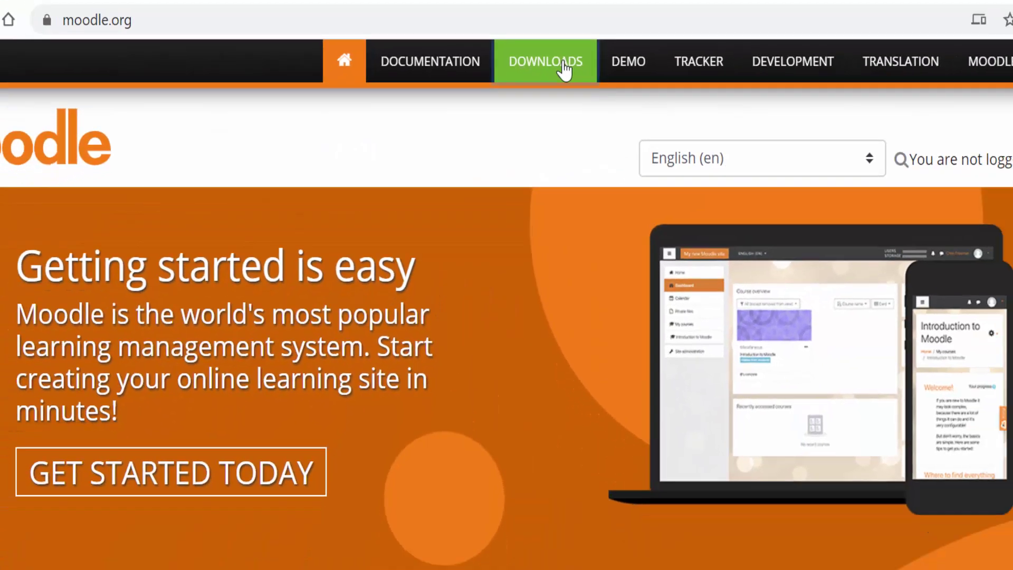
click(591, 90)
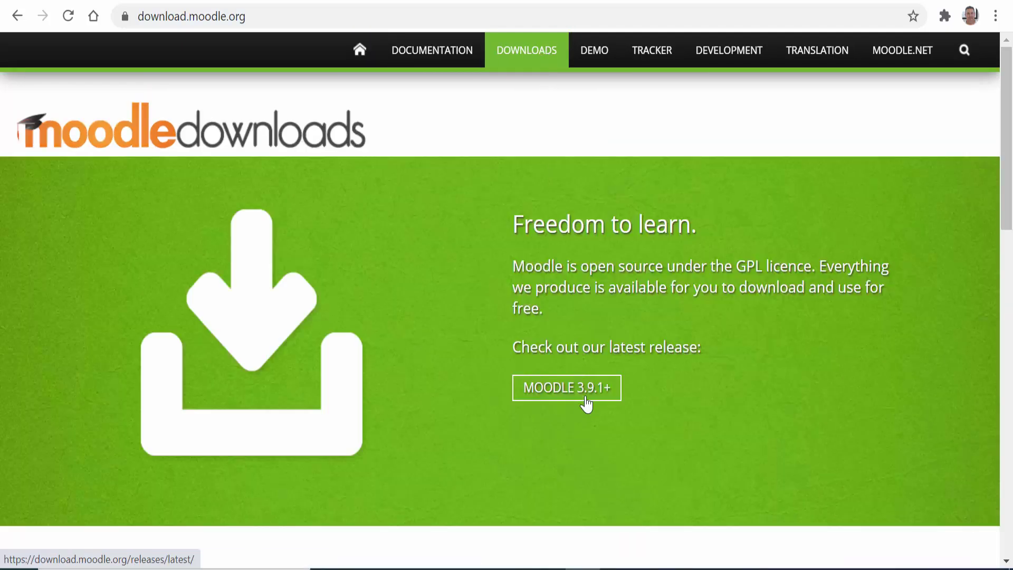
click(586, 395)
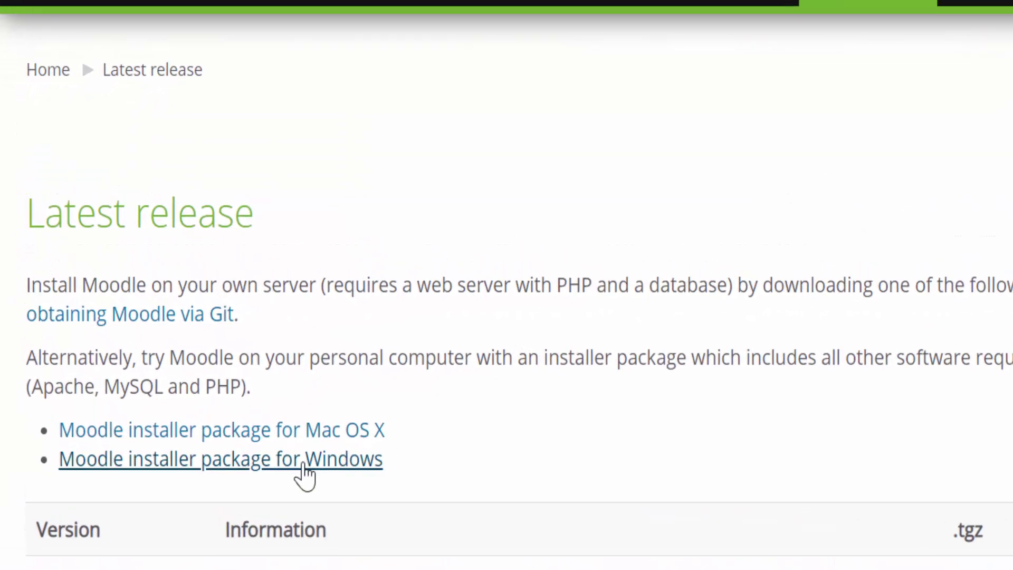
click(216, 460)
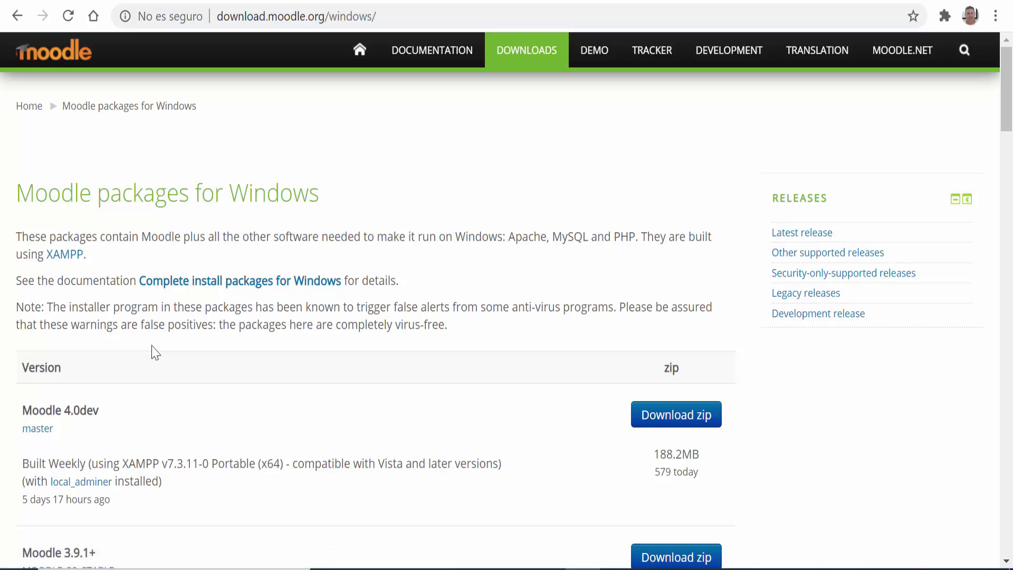
scroll(449, 434, down, 4)
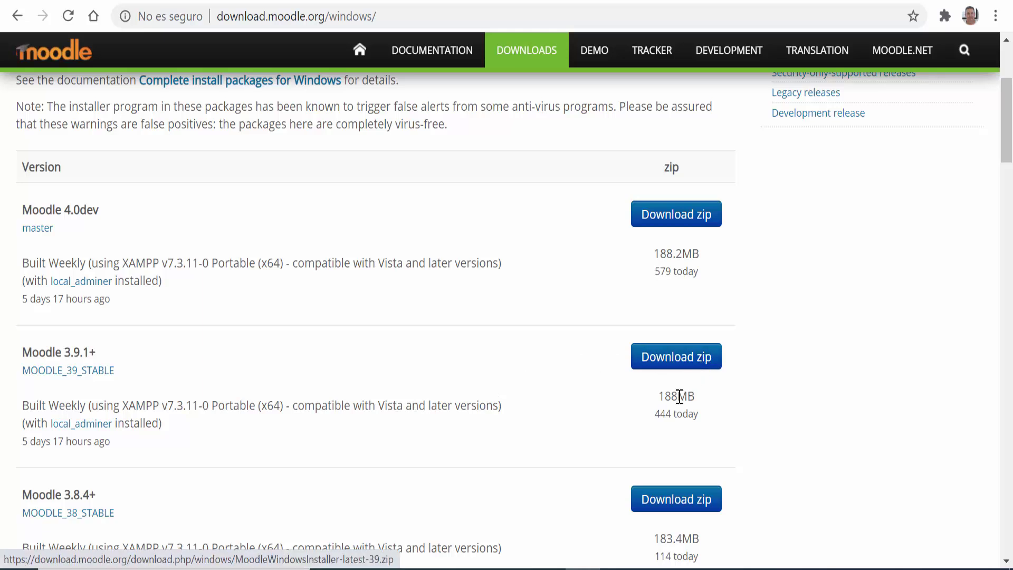
- Download the Moodle 3.9.1+ Windows zip and save it to Descargas
click(685, 369)
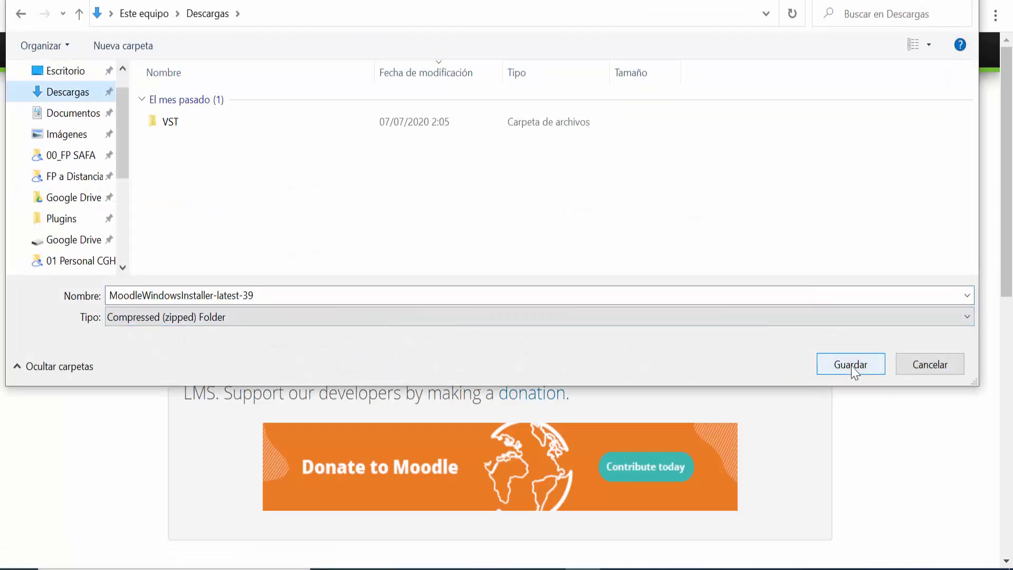
click(852, 364)
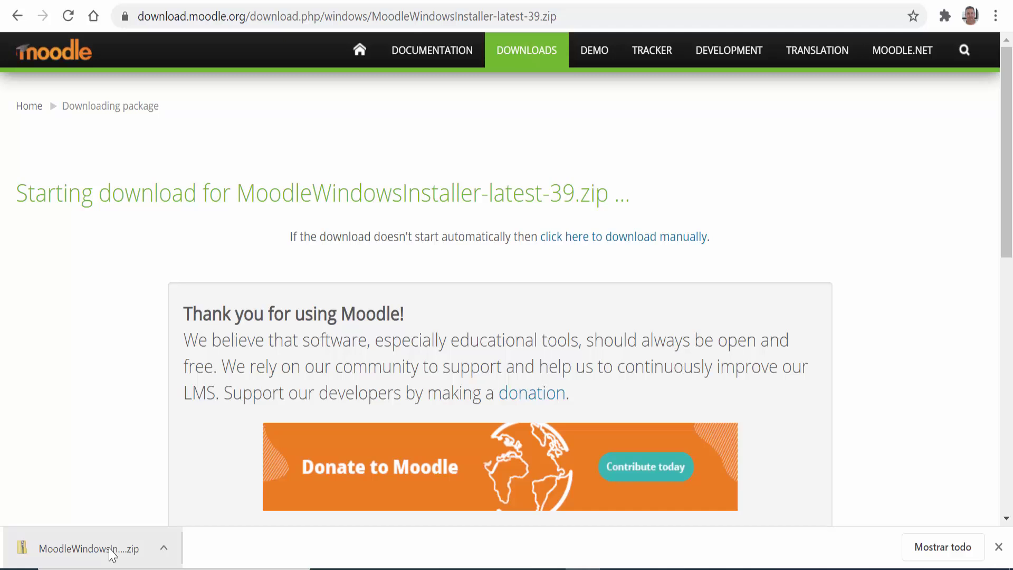
- Open the downloaded installer zip in WinRAR and extract it by launching Start Moodle.exe
click(88, 549)
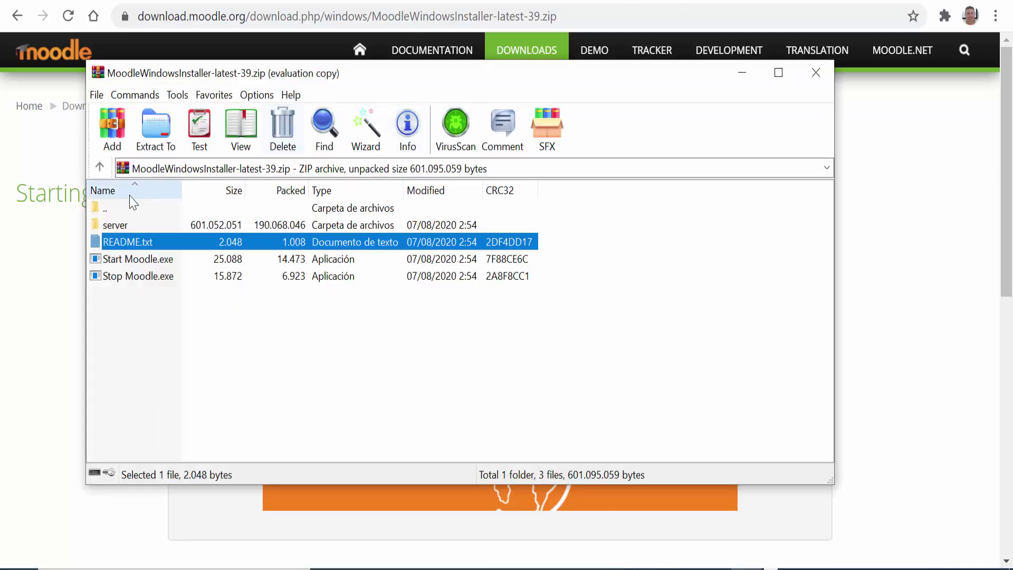
double_click(163, 266)
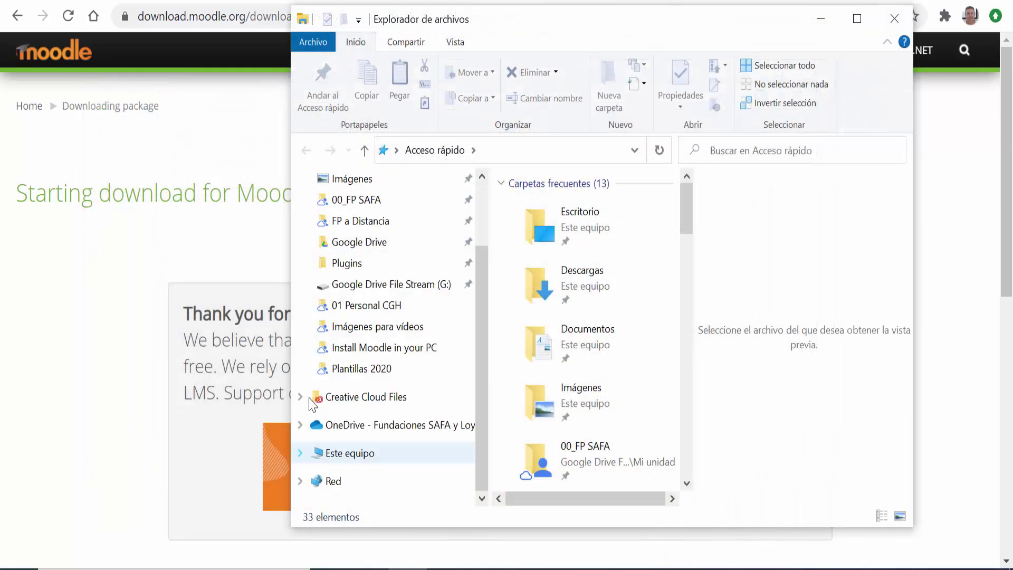
- Browse to the C:\moodle folder in File Explorer and select Start Moodle
click(301, 453)
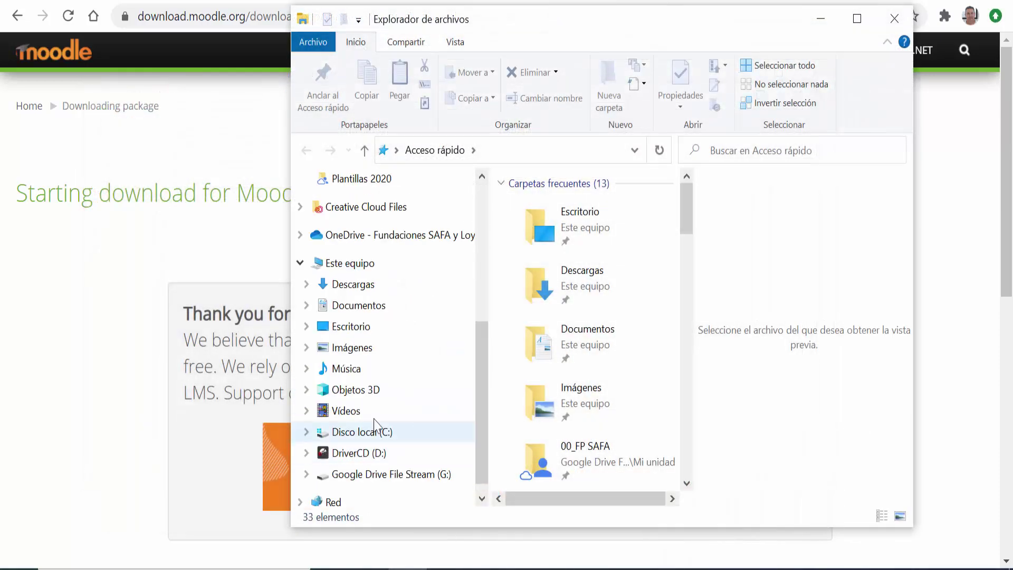
scroll(374, 422, down, 1)
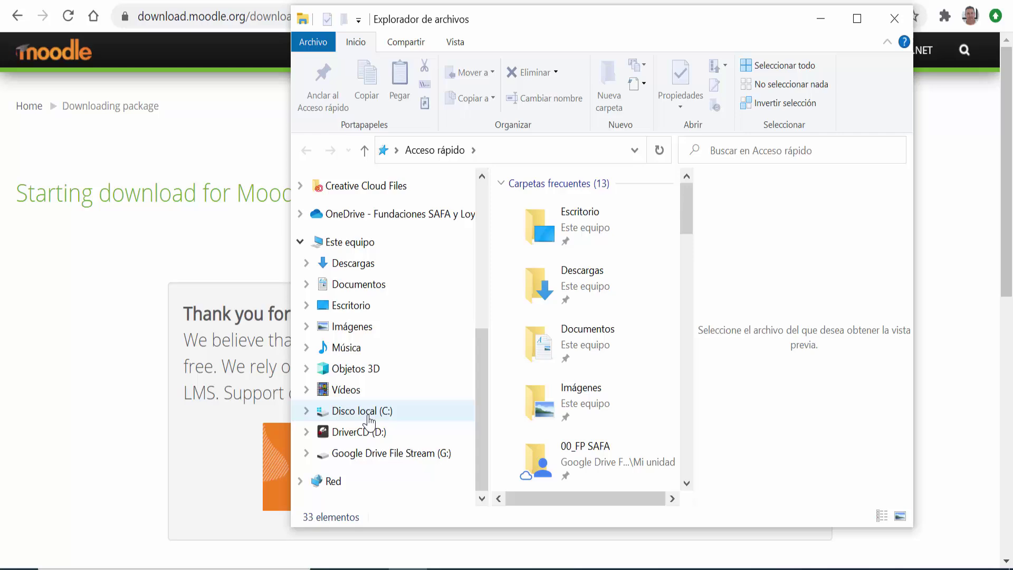
click(368, 415)
click(526, 285)
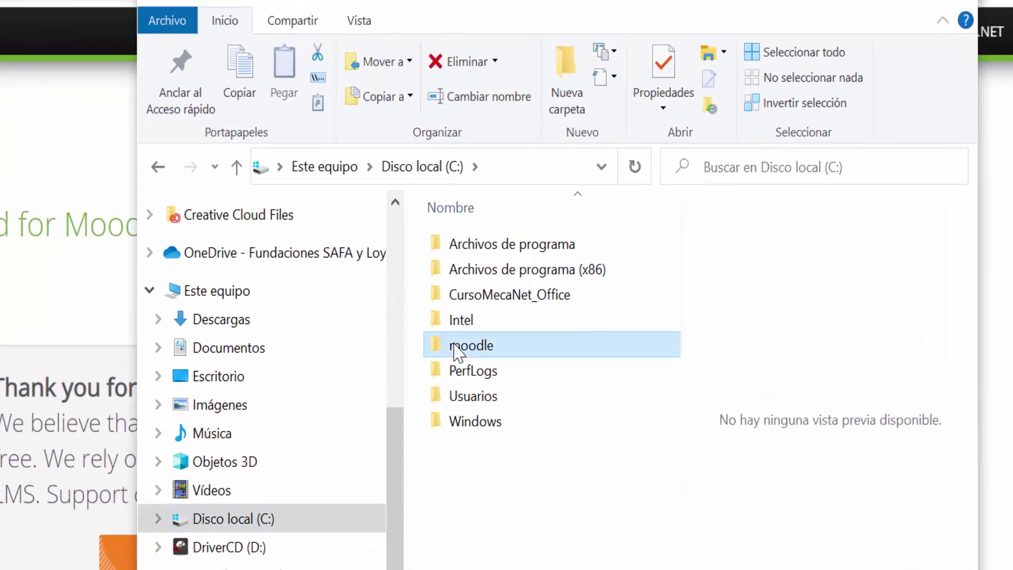
double_click(455, 346)
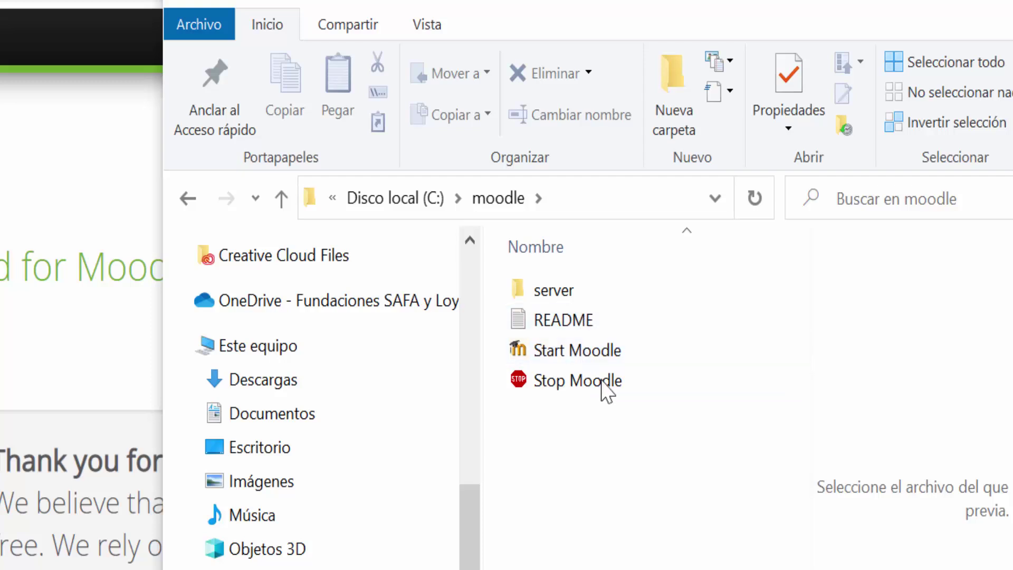
click(602, 351)
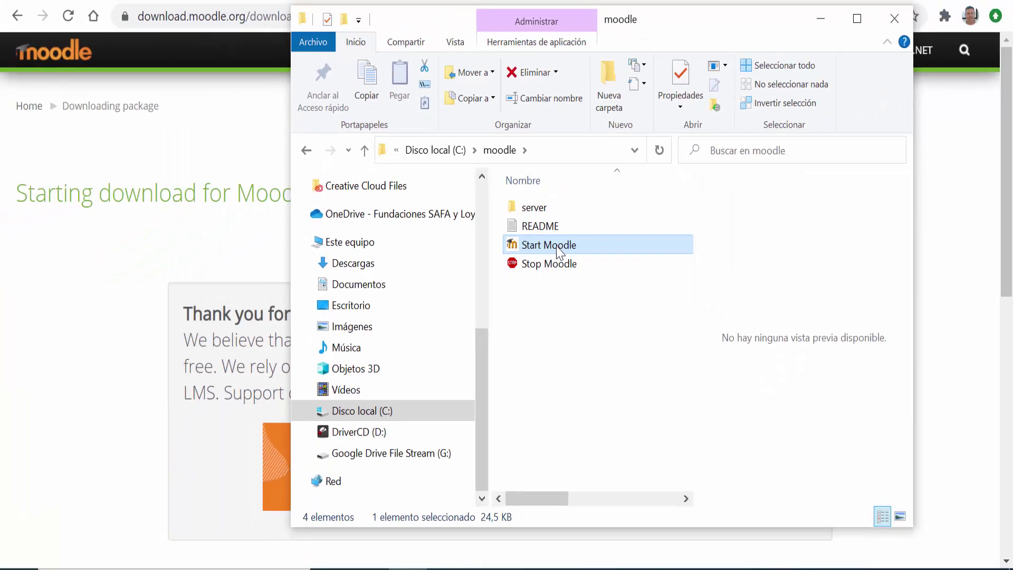
- Run Start Moodle, allow Apache through the firewall, and minimize the console and Explorer windows
double_click(557, 245)
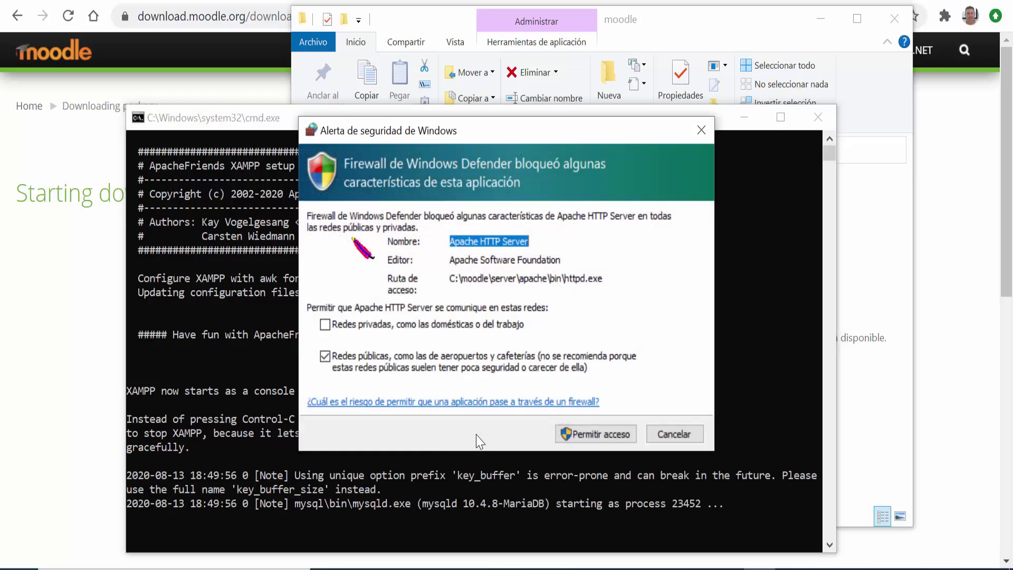
click(603, 439)
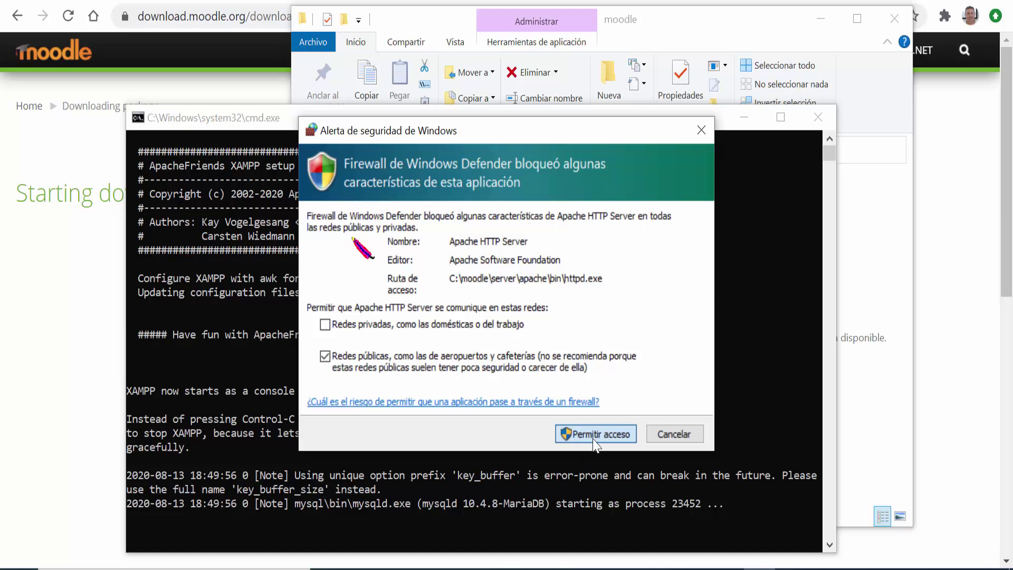
click(595, 443)
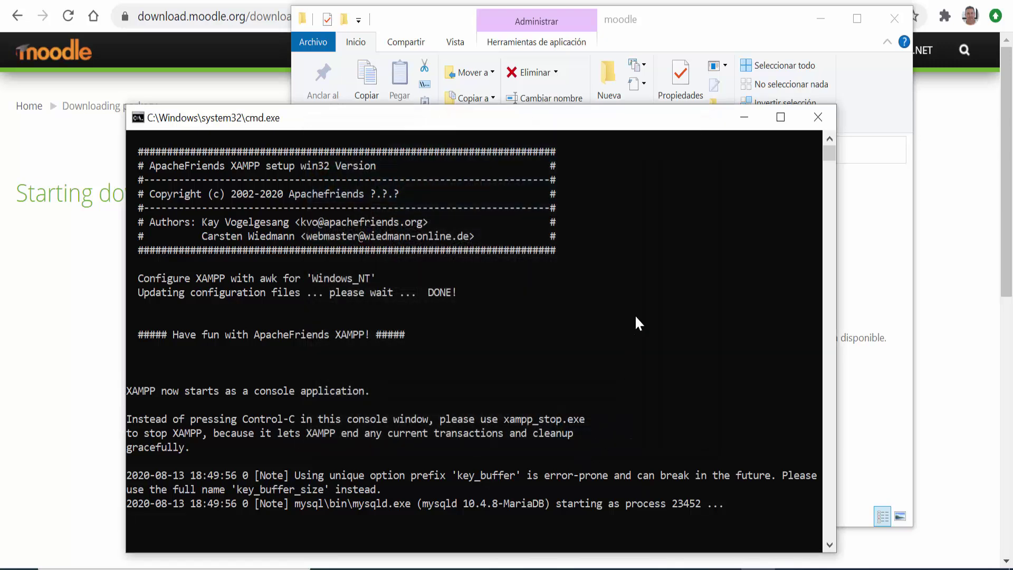
click(775, 118)
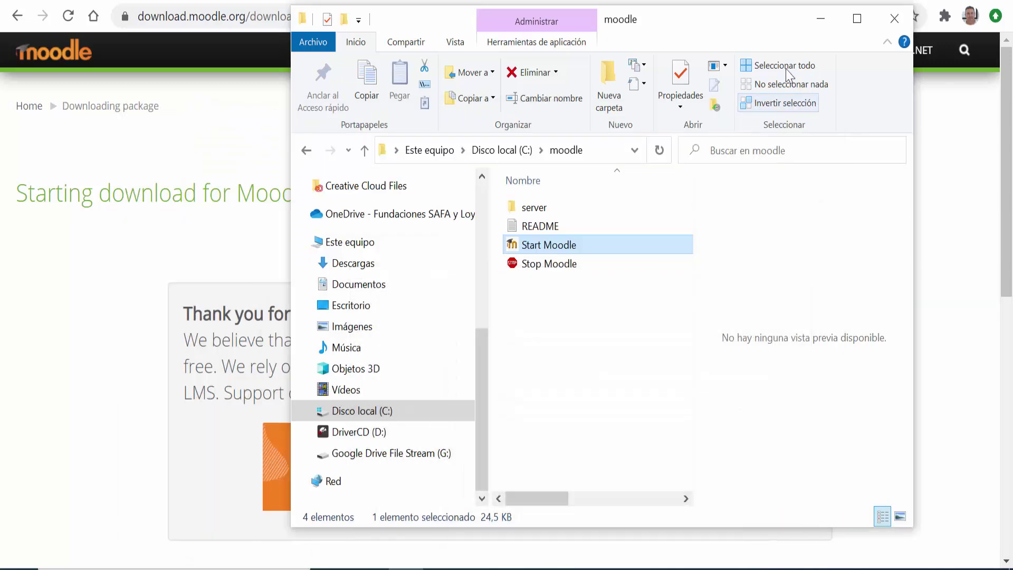
click(820, 19)
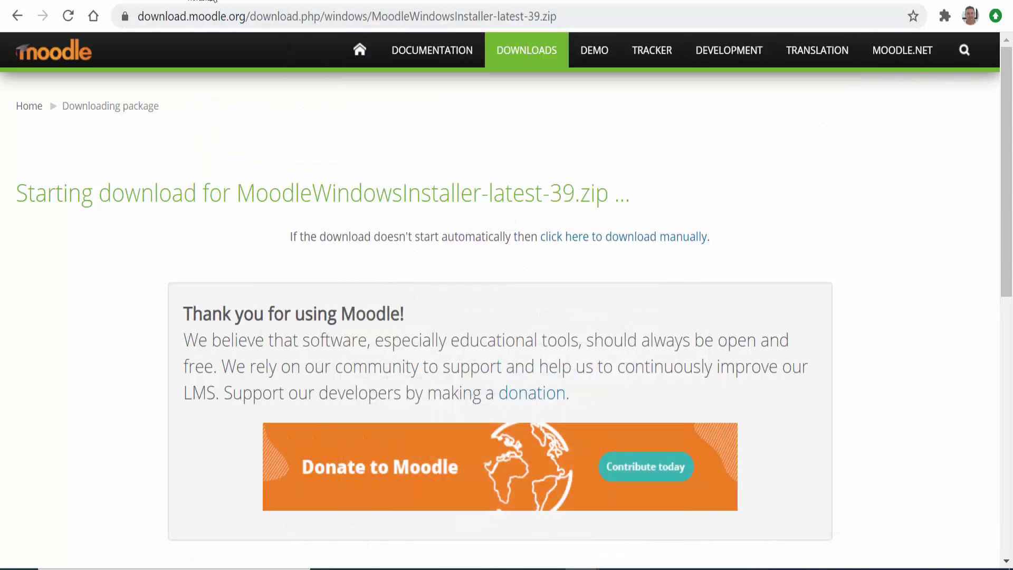
- Load localhost in a new Chrome tab and scroll to the English (en) language selector
click(213, 1)
text(localho)
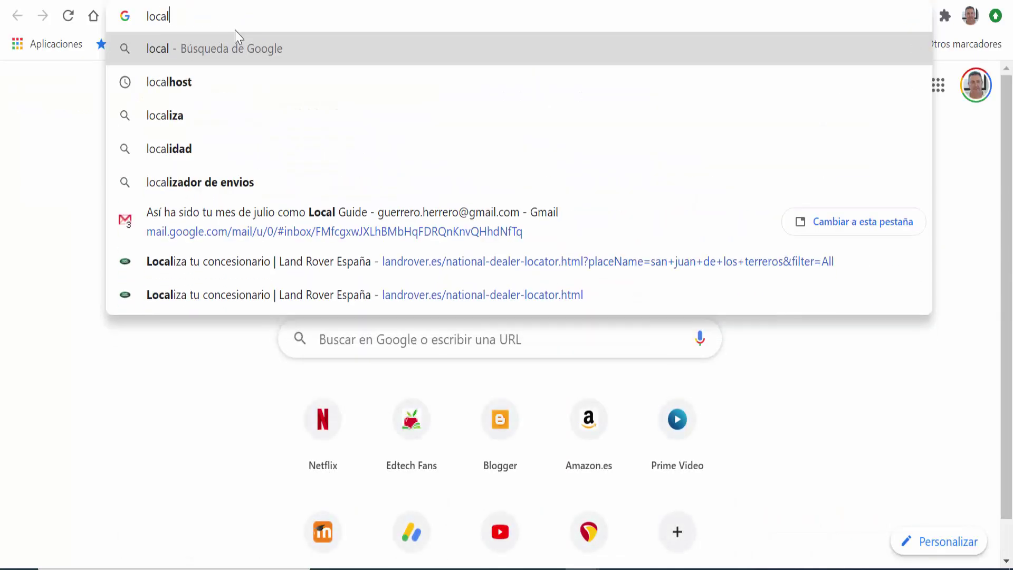
text(st)
key(Return)
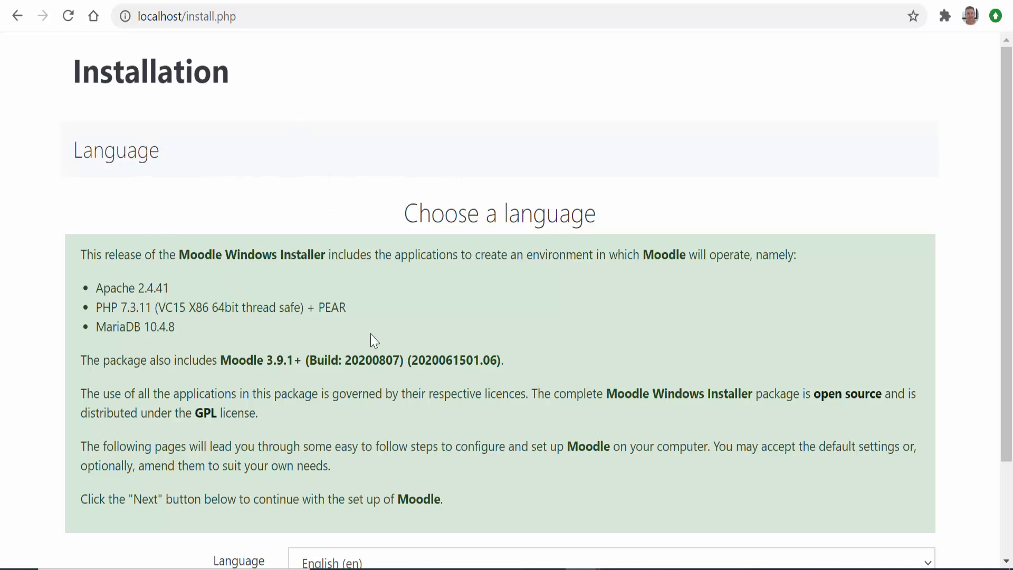
scroll(446, 328, down, 2)
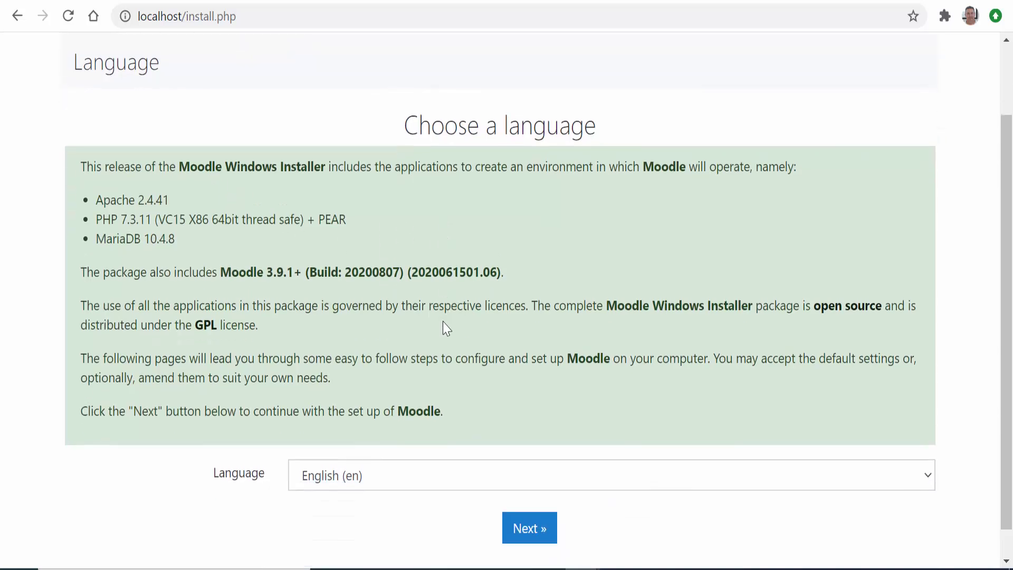
scroll(446, 328, down, 1)
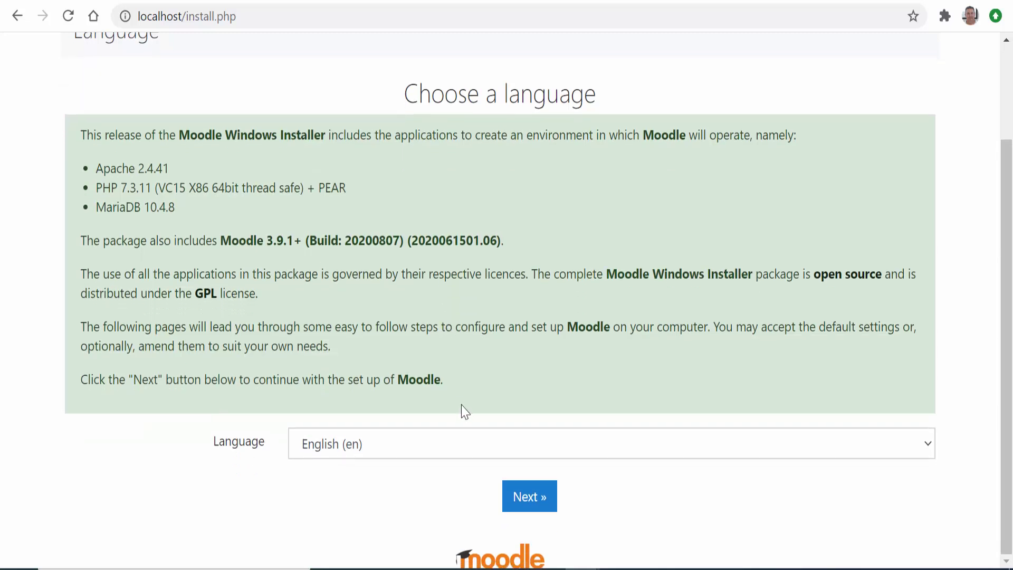
click(535, 498)
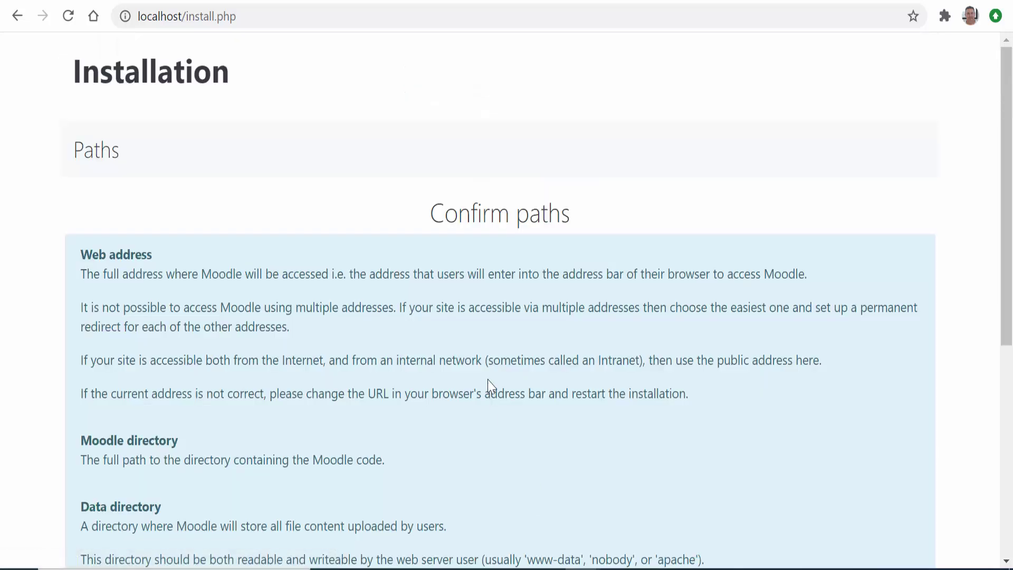
scroll(488, 380, down, 2)
scroll(491, 387, down, 2)
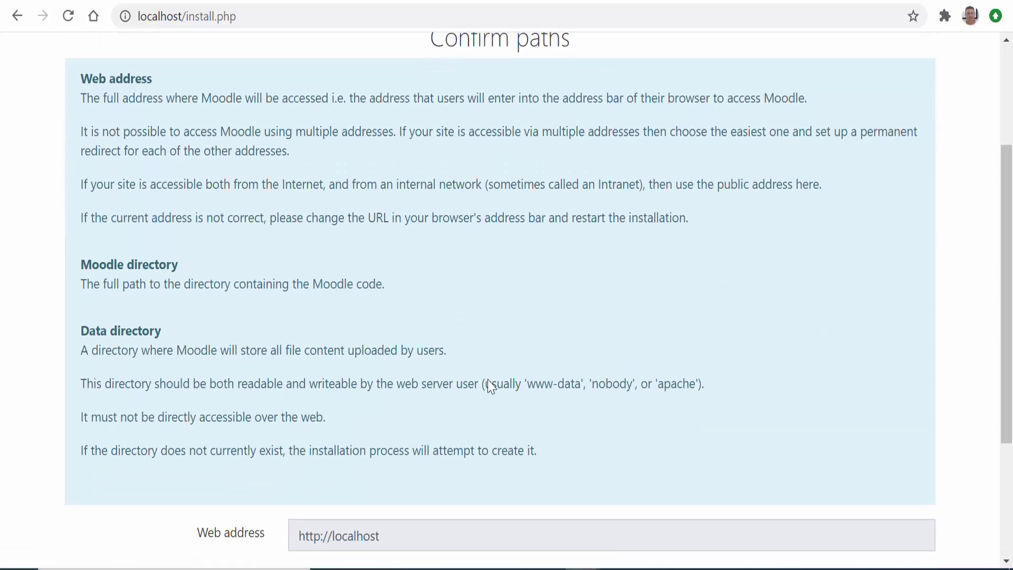
scroll(494, 373, down, 2)
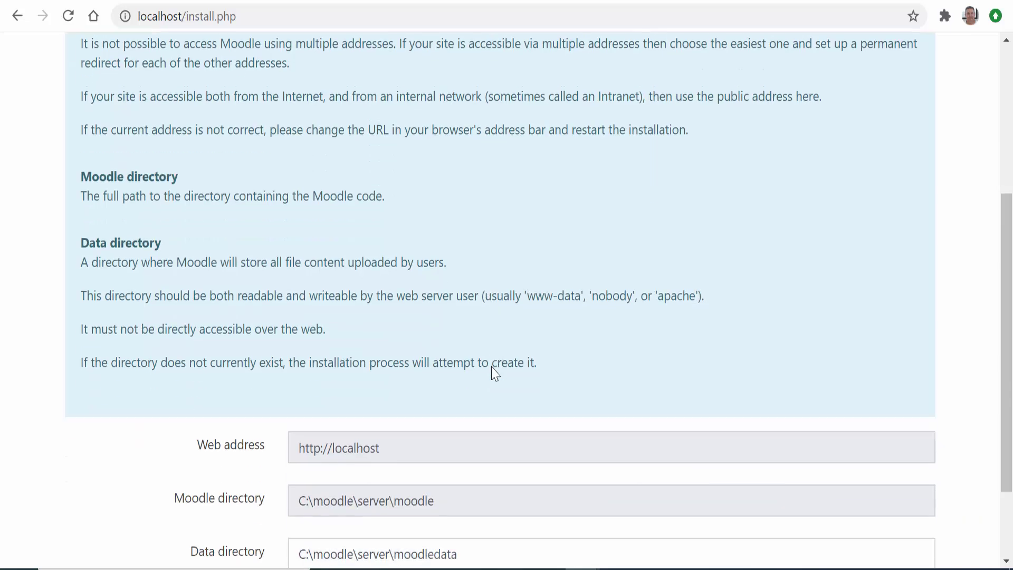
scroll(493, 369, down, 2)
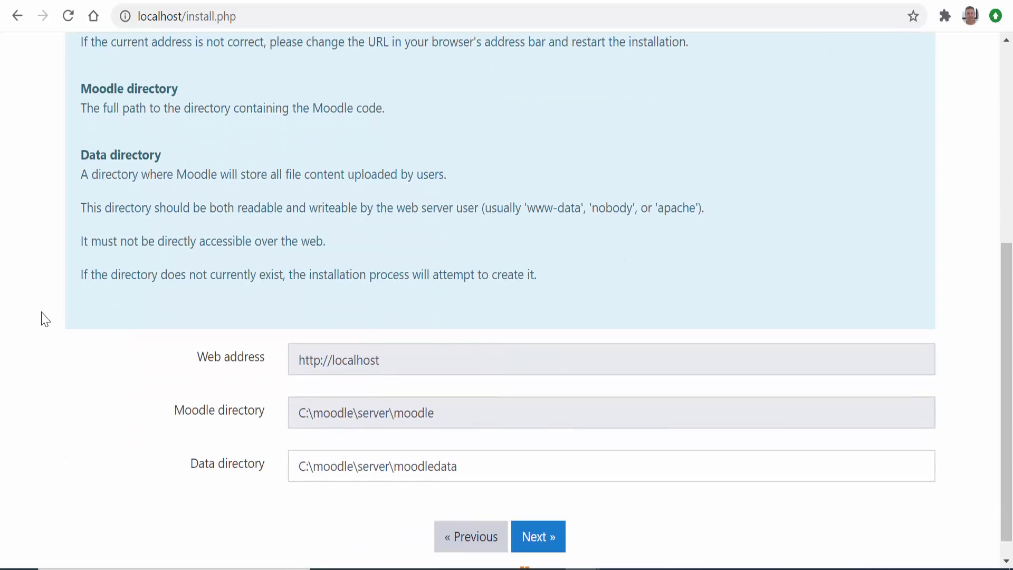
scroll(95, 363, down, 1)
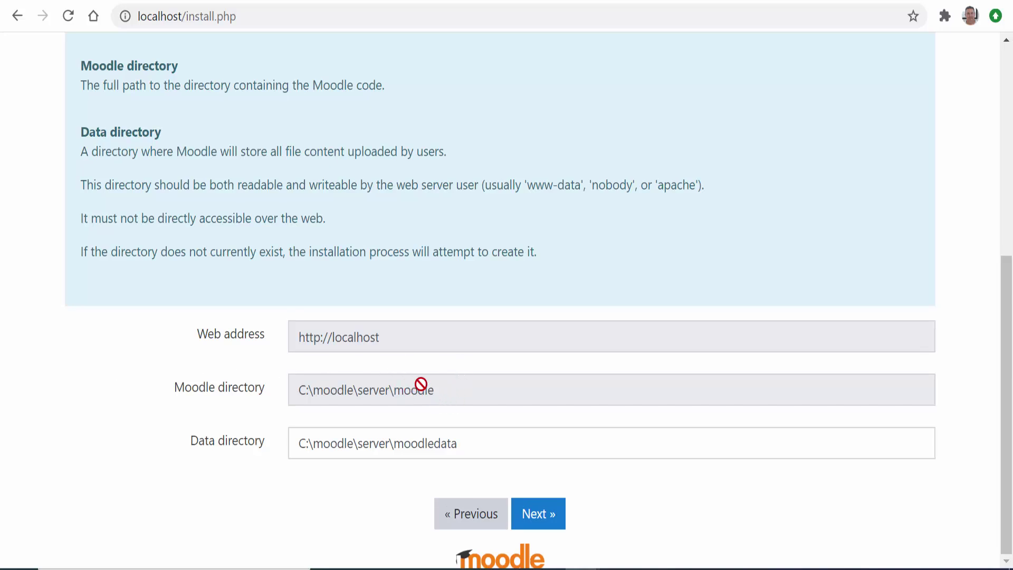
- Accept the paths and enter the database password, keeping host localhost, database moodle, user root
click(556, 523)
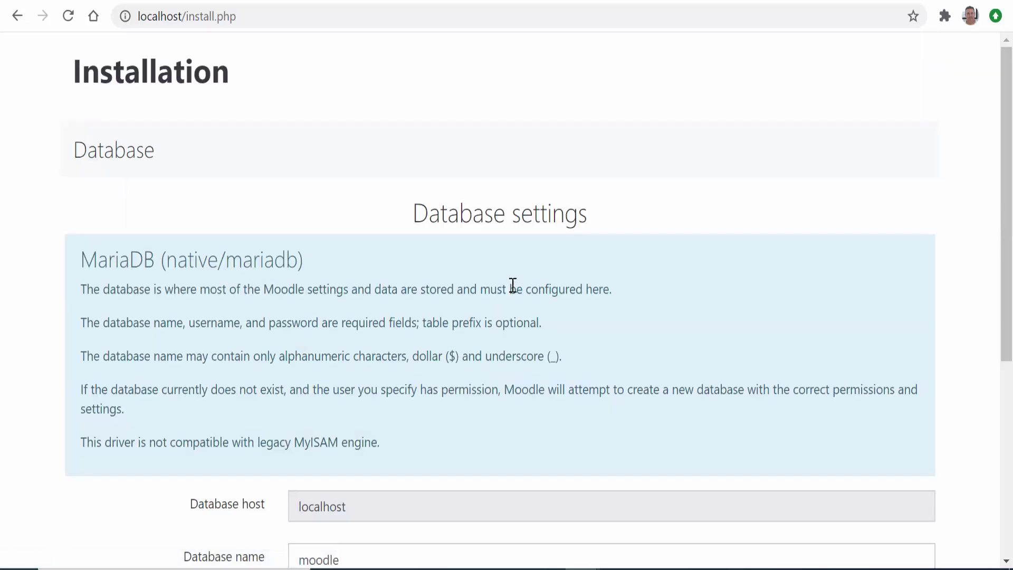
scroll(512, 286, down, 2)
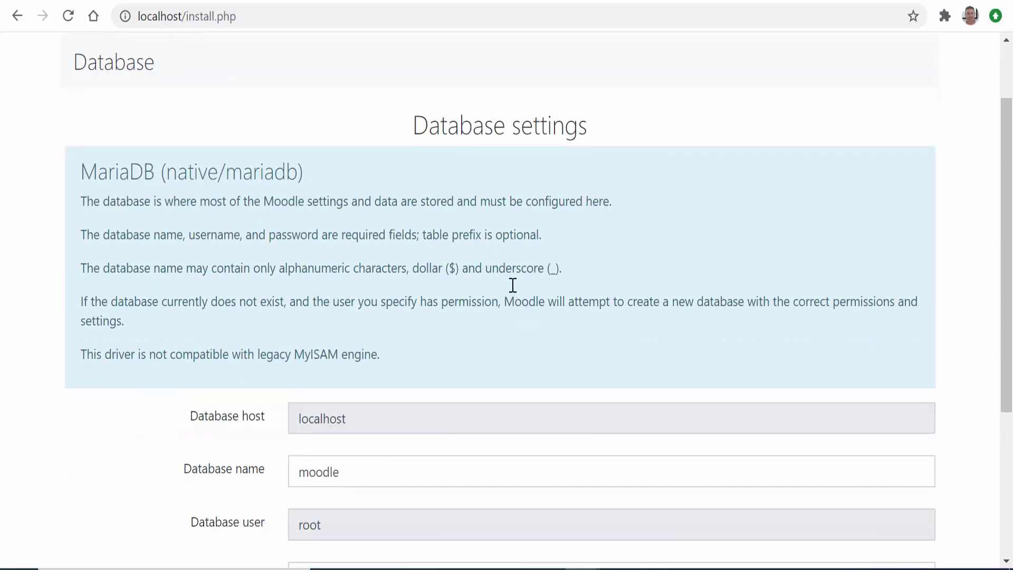
scroll(512, 286, down, 5)
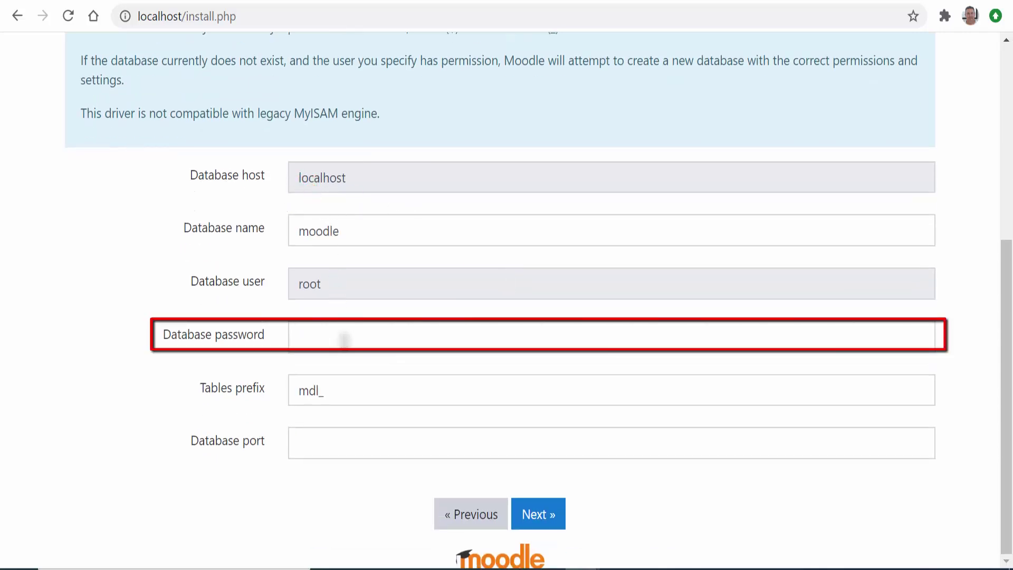
click(340, 338)
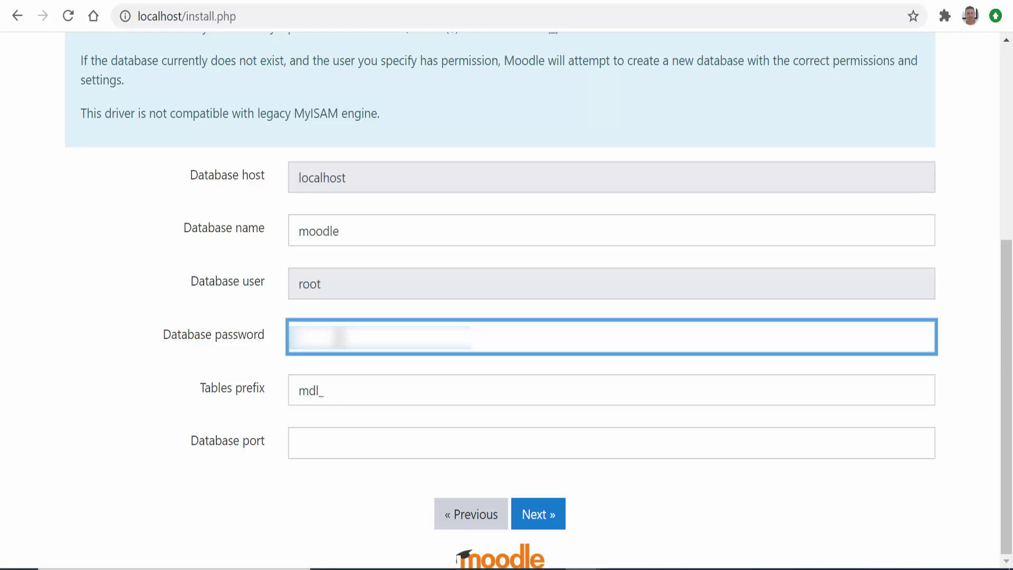
text(password)
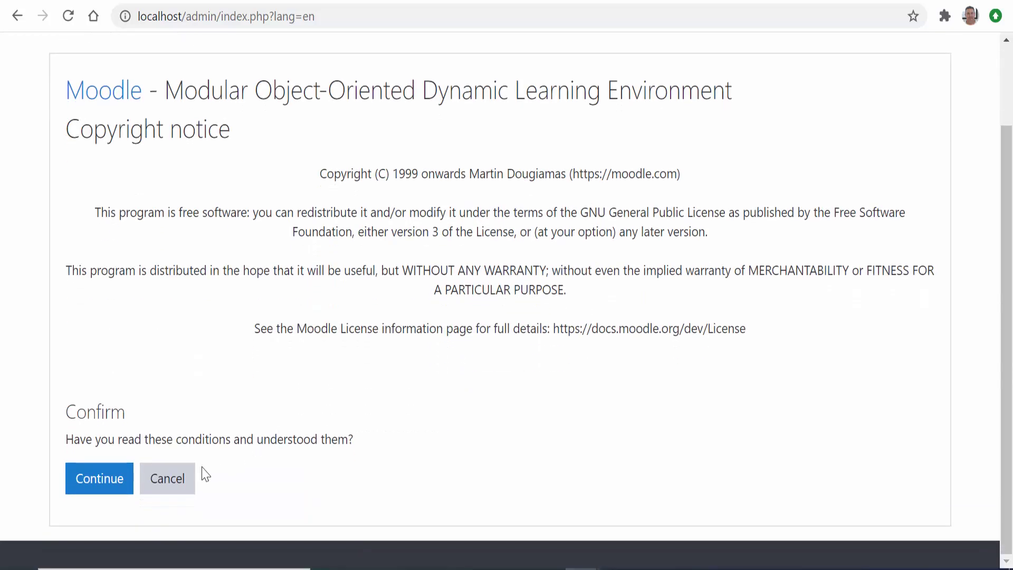
- Accept the copyright licence, review the server checks, and continue to plugin installation
click(96, 481)
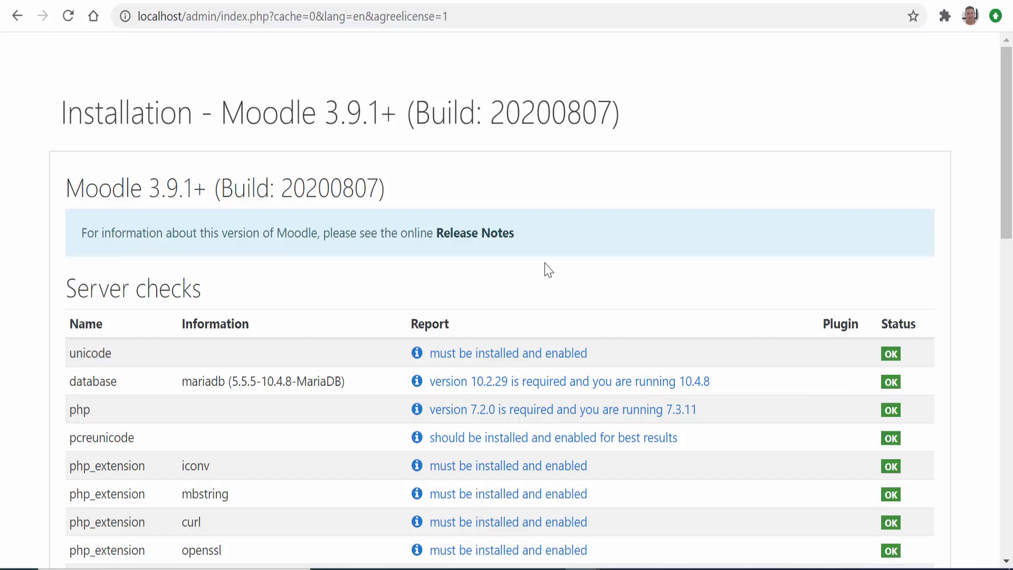
scroll(544, 270, down, 2)
scroll(547, 270, down, 10)
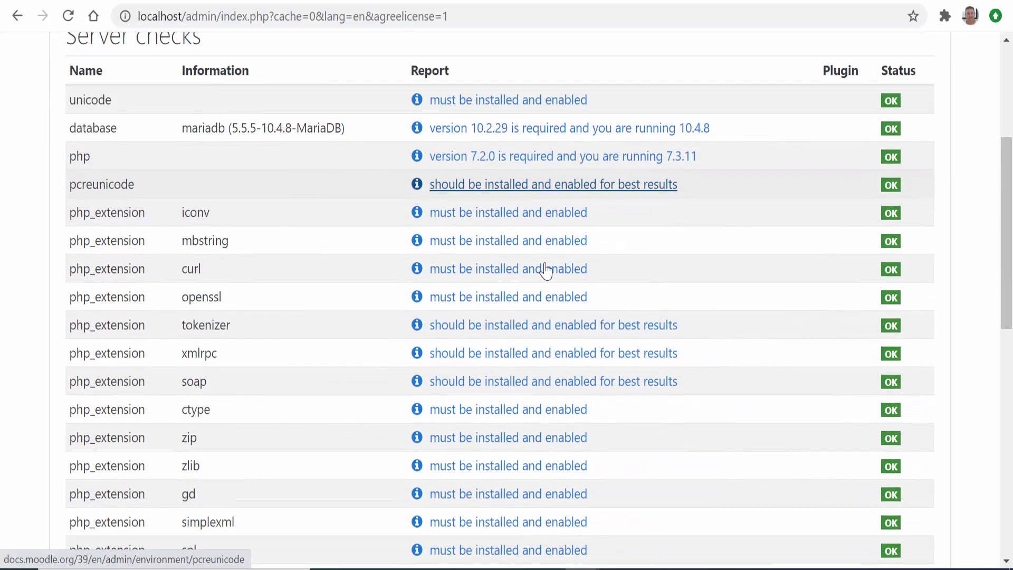
scroll(546, 270, down, 3)
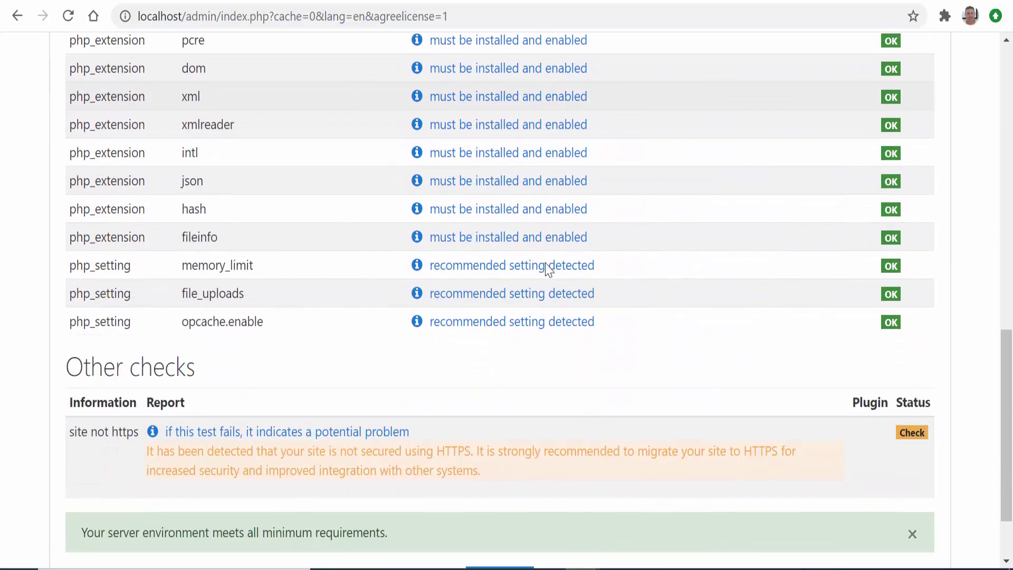
scroll(717, 325, down, 2)
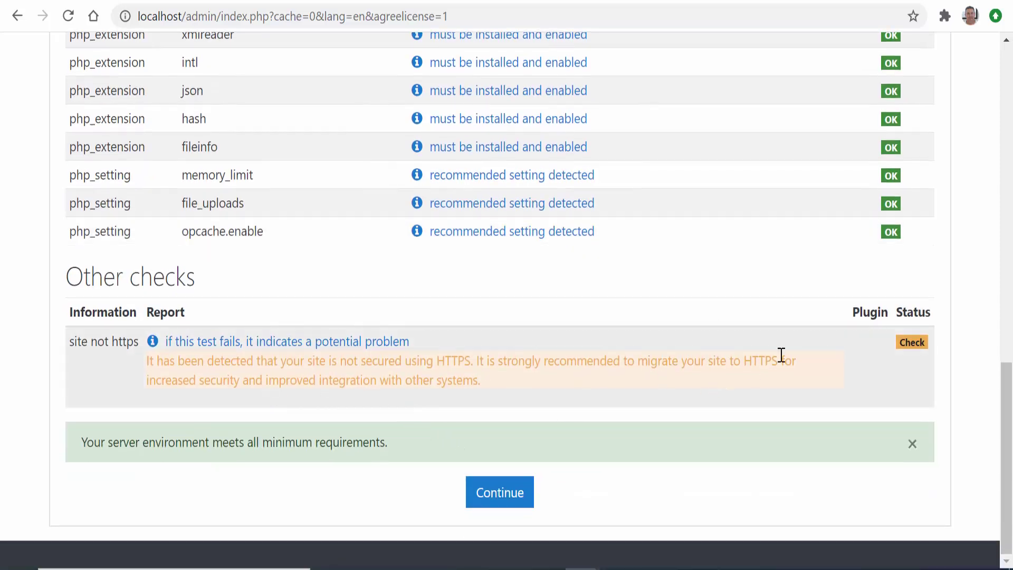
click(495, 505)
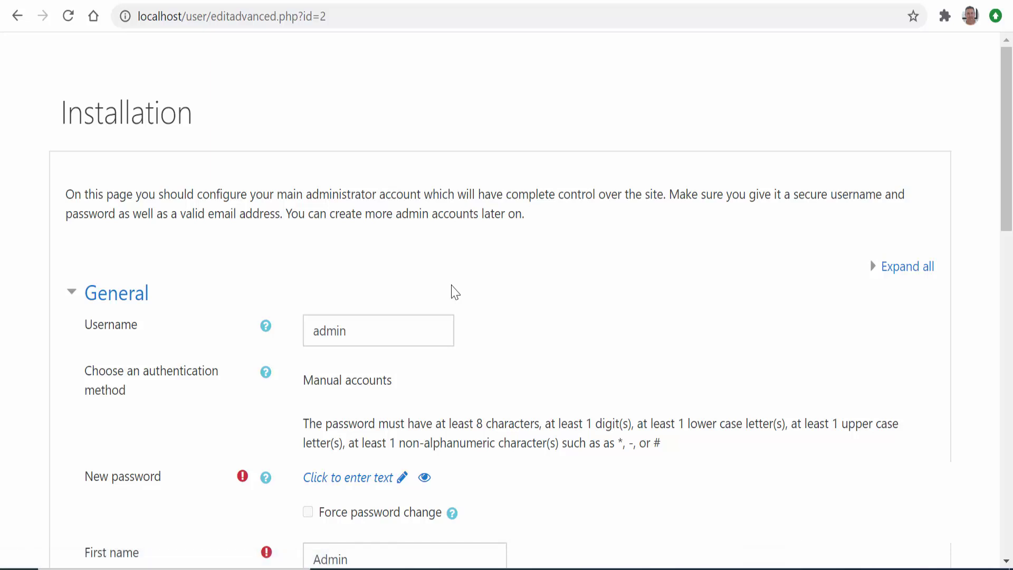
- Enter a new password for the administrator account
scroll(456, 291, down, 2)
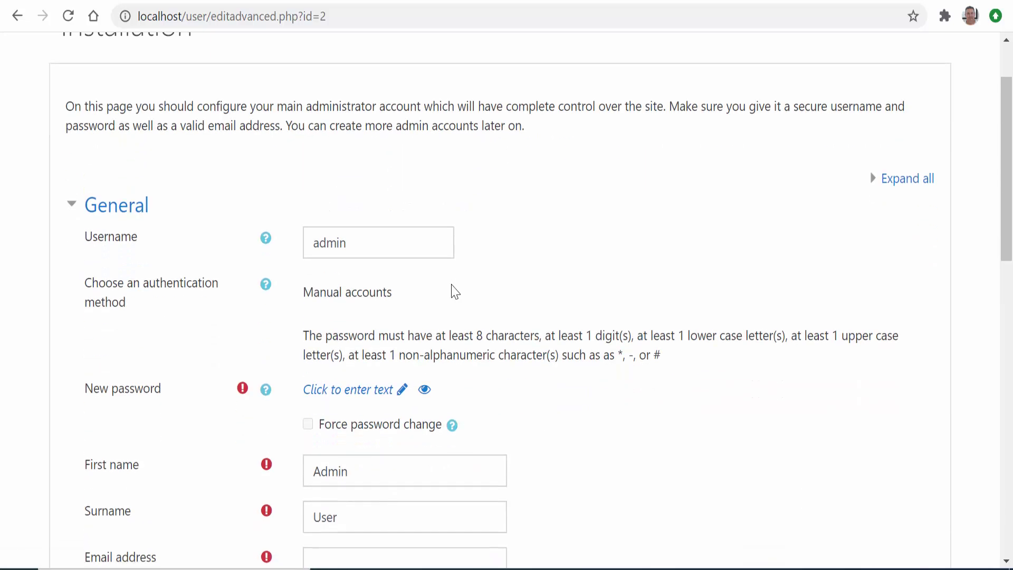
scroll(407, 191, down, 1)
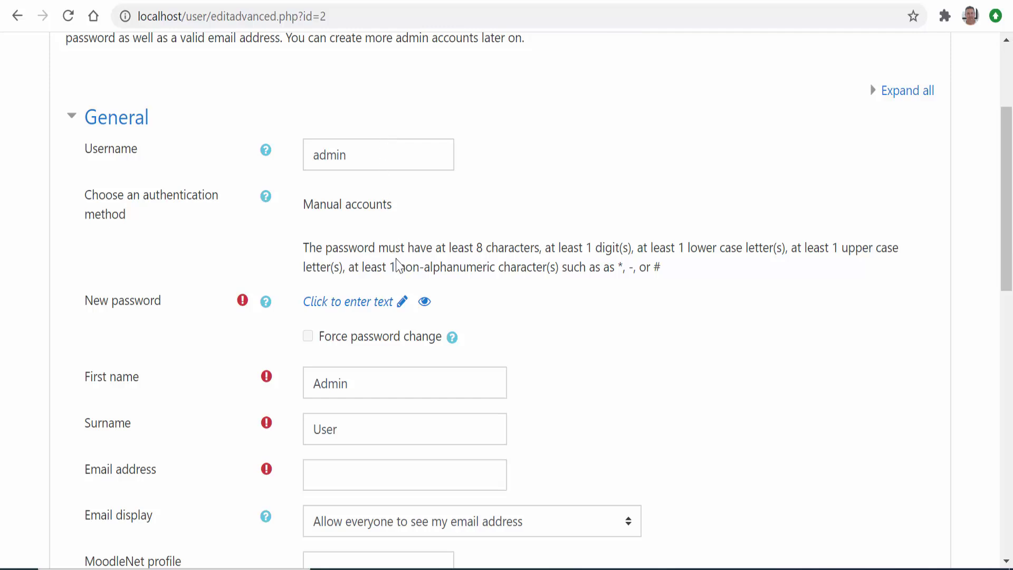
scroll(399, 270, down, 3)
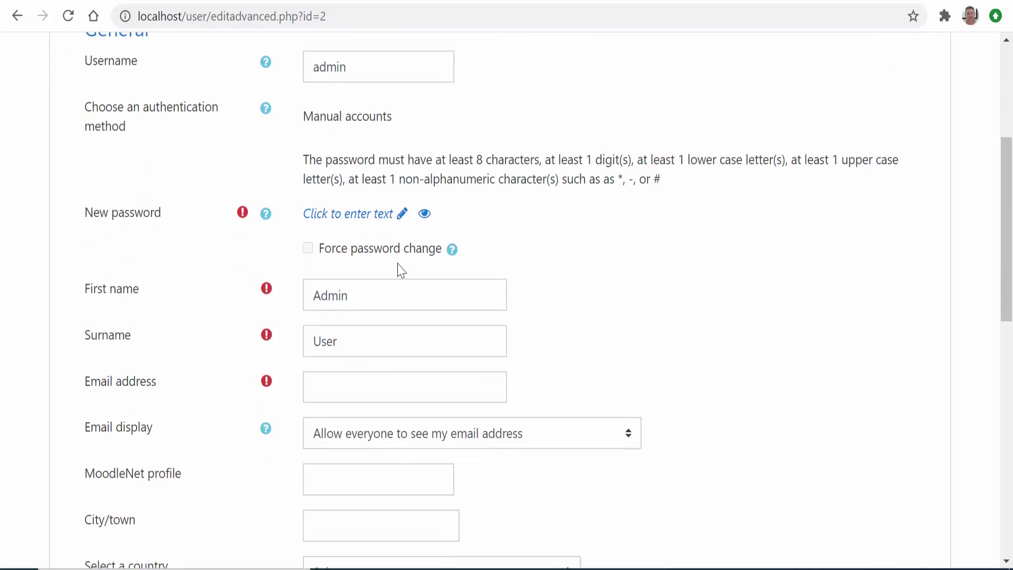
click(400, 219)
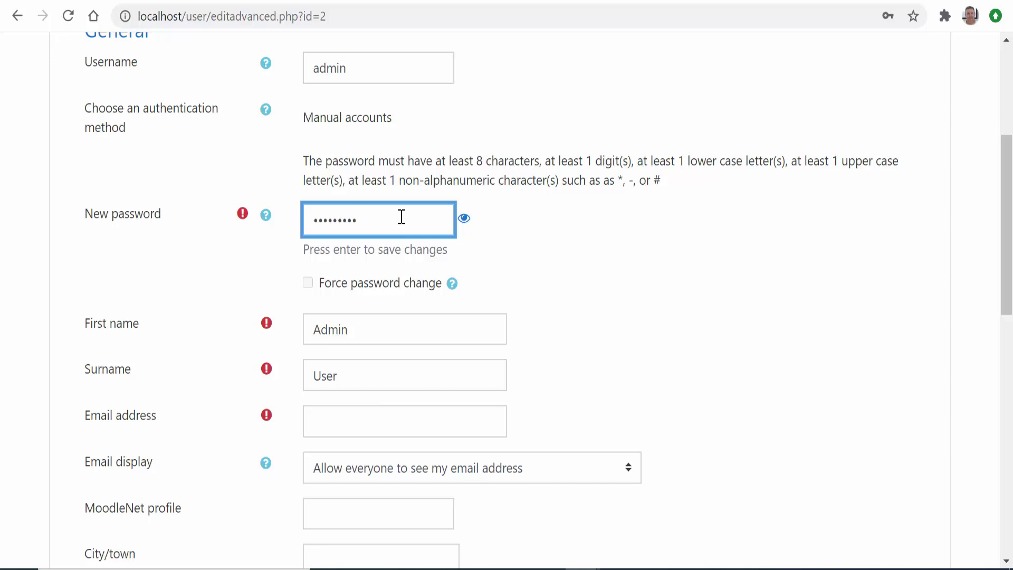
key(Tab)
- Fill in the admin's e-mail address, keep country Spain, and update the profile
scroll(525, 254, down, 2)
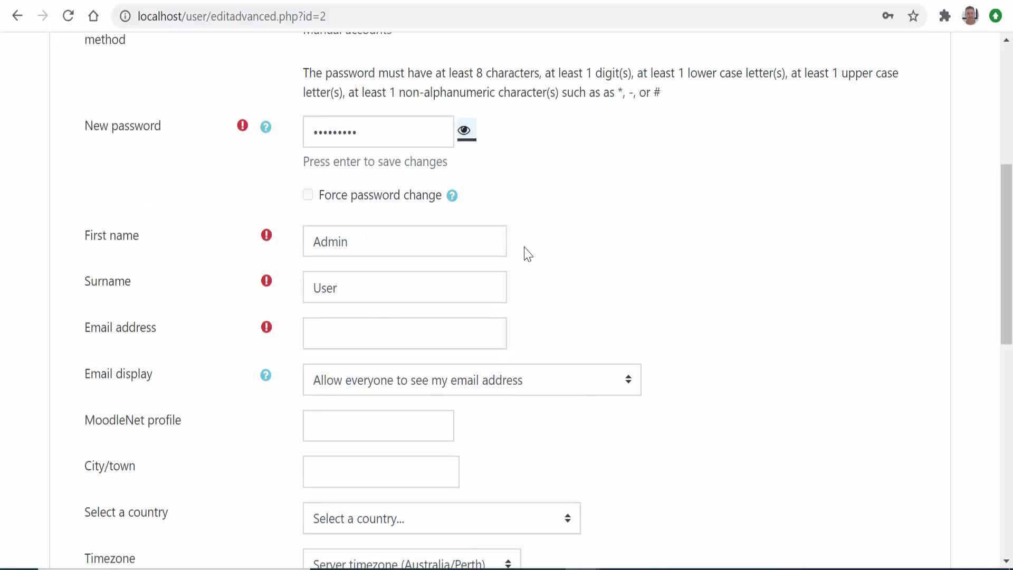
scroll(528, 254, down, 2)
scroll(528, 254, down, 2)
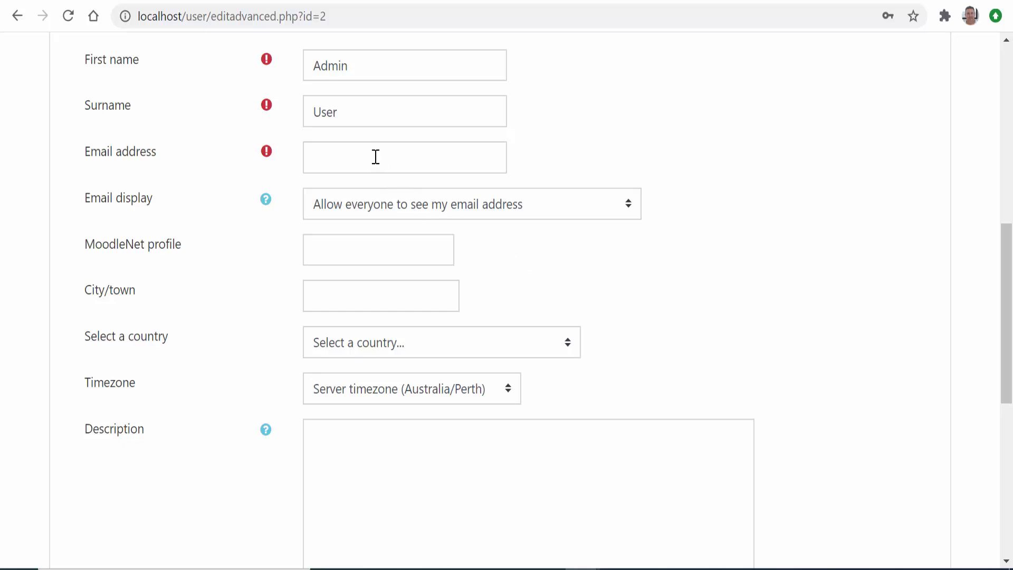
click(375, 156)
click(398, 358)
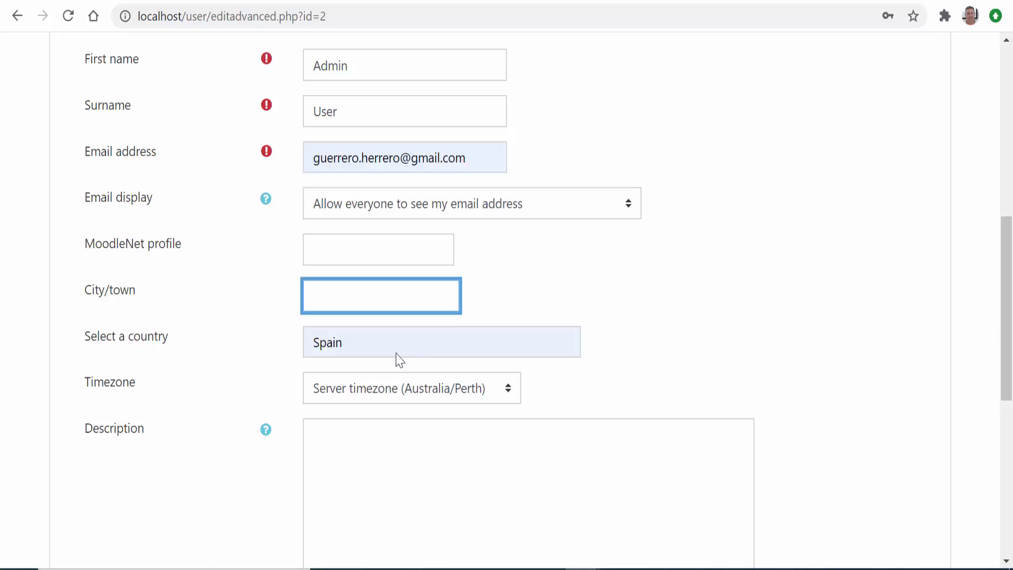
click(385, 350)
click(228, 362)
scroll(787, 319, down, 6)
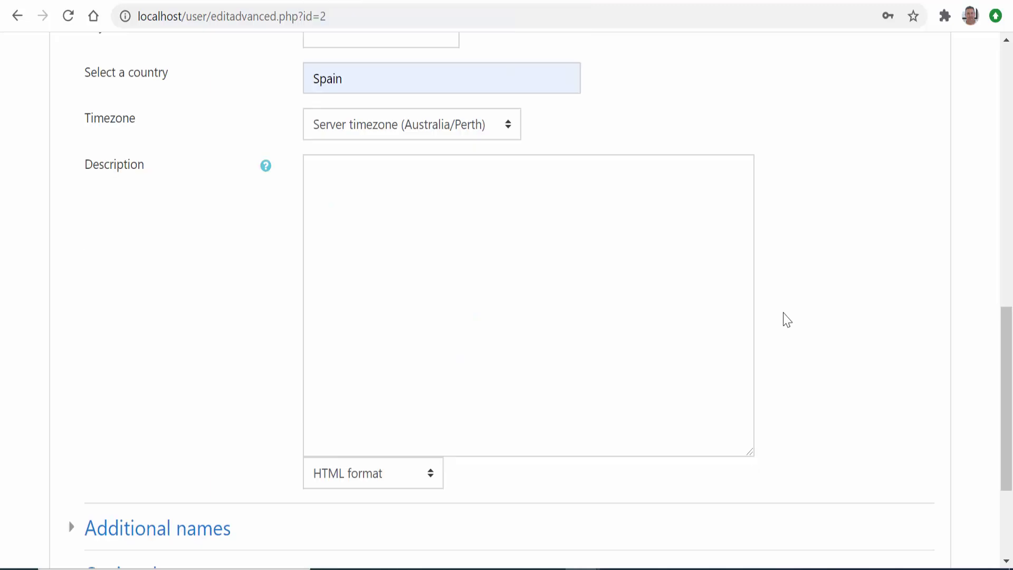
scroll(636, 284, down, 4)
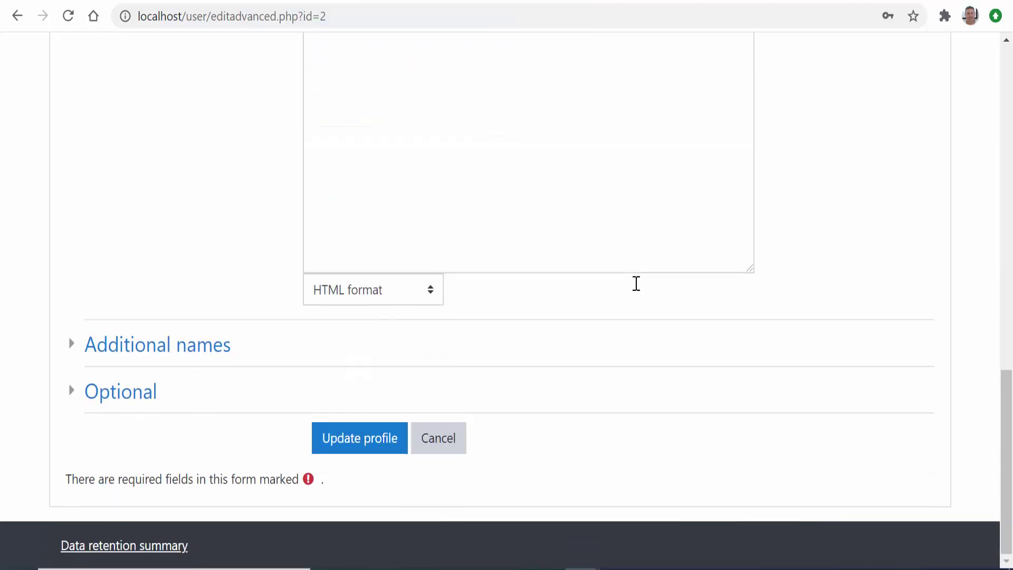
click(351, 447)
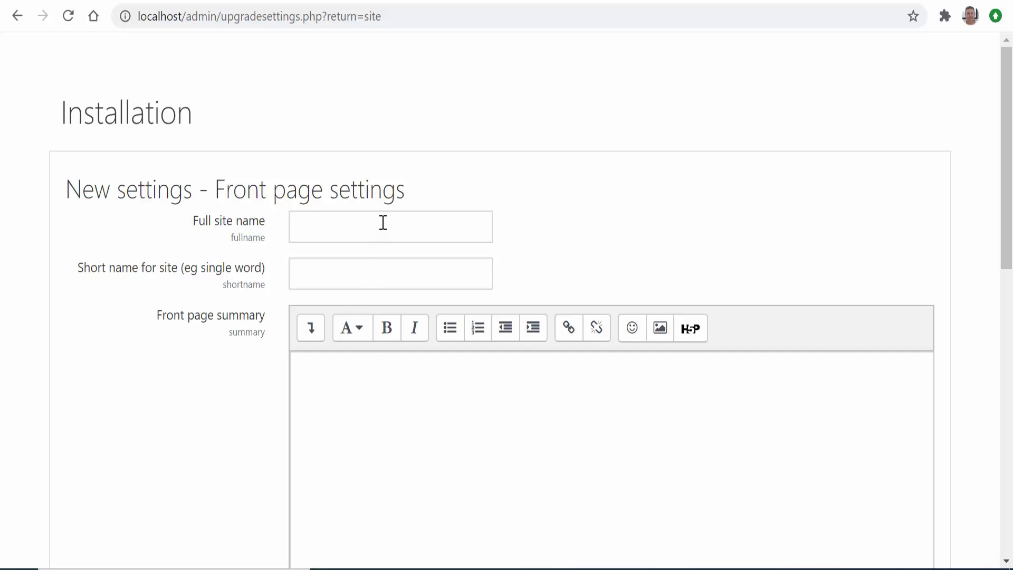
- Enter 'My local Moodle' as the full site name and 'My Moodle' as the short name
scroll(380, 219, down, 3)
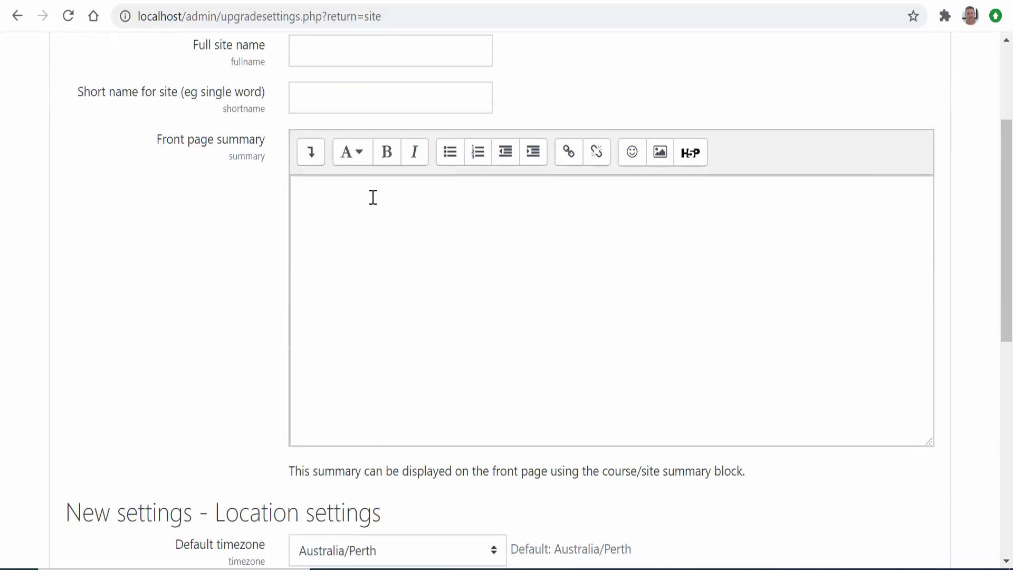
scroll(373, 200, up, 3)
click(369, 228)
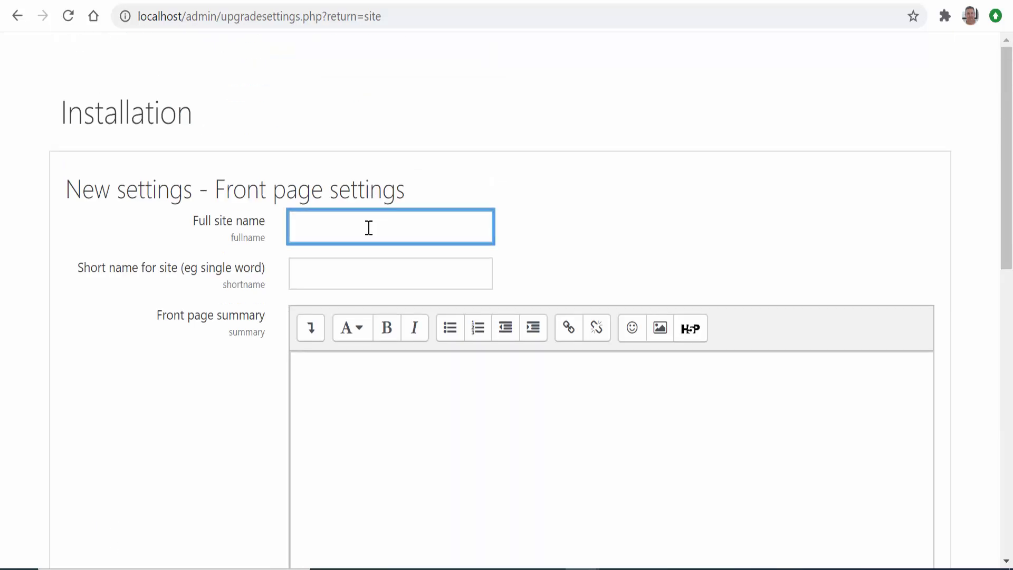
text(My local Moodle)
click(438, 267)
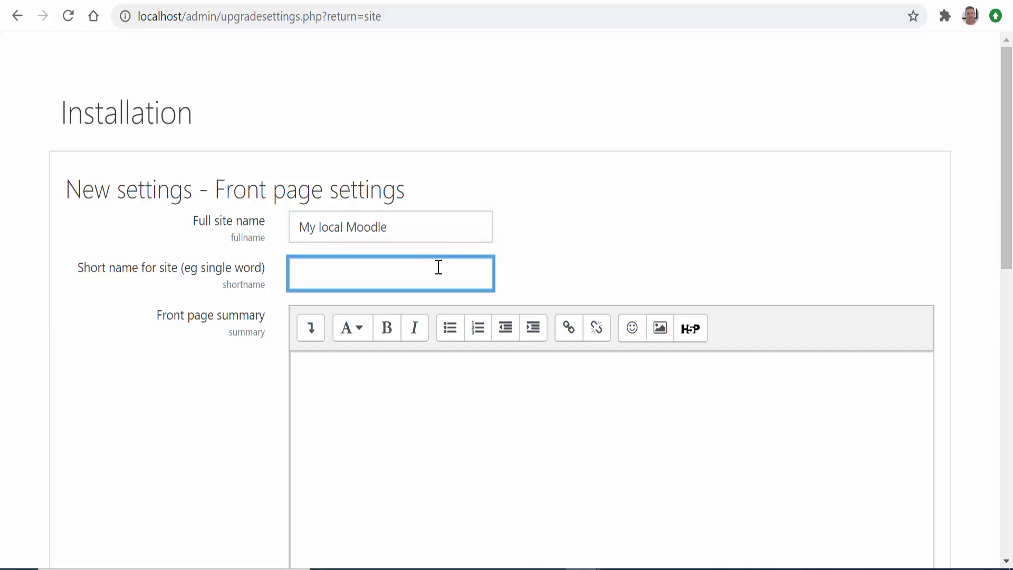
text(My Moodle)
- Save the front page settings to finish installation and reach the Admin User dashboard
scroll(438, 264, down, 8)
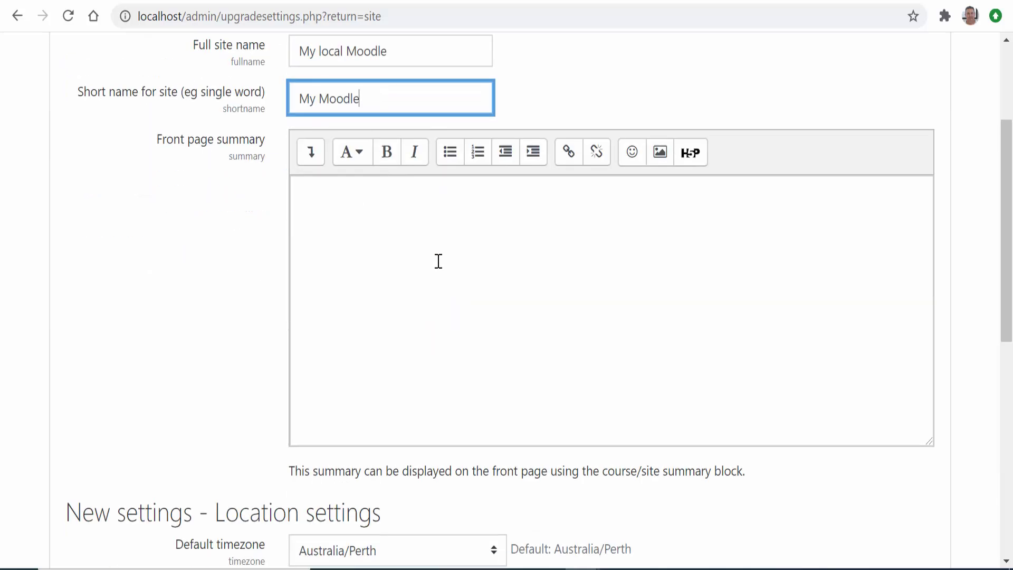
scroll(549, 351, down, 3)
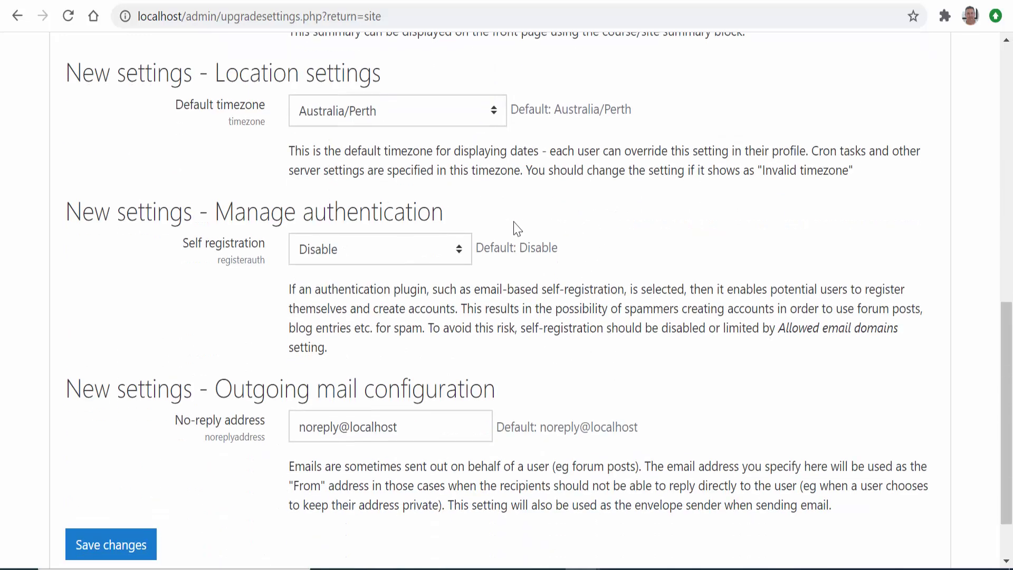
scroll(517, 228, down, 1)
scroll(517, 228, down, 1)
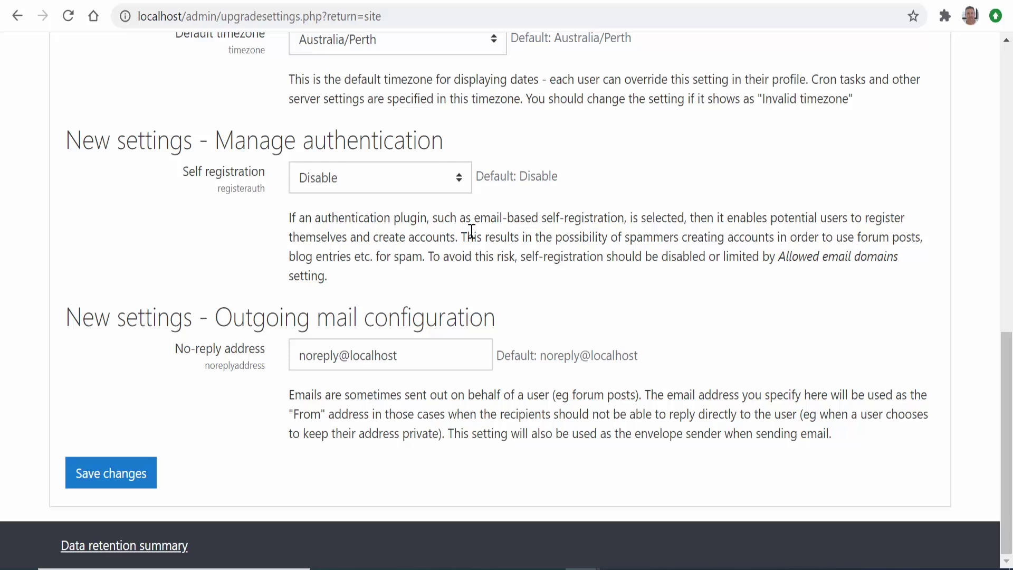
click(120, 479)
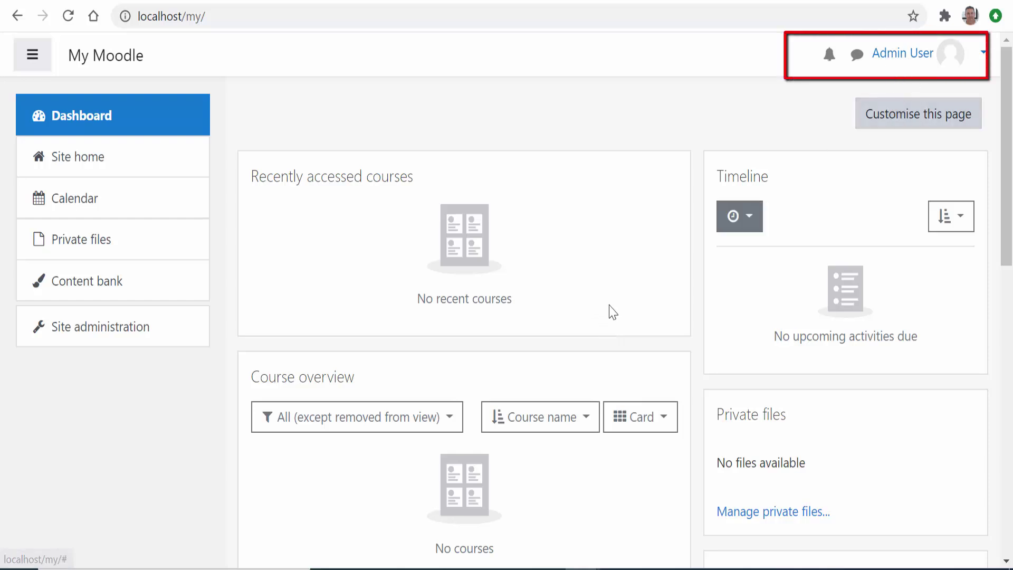
- Go to Site administration's Courses section and open the Add a new course form
scroll(442, 362, down, 15)
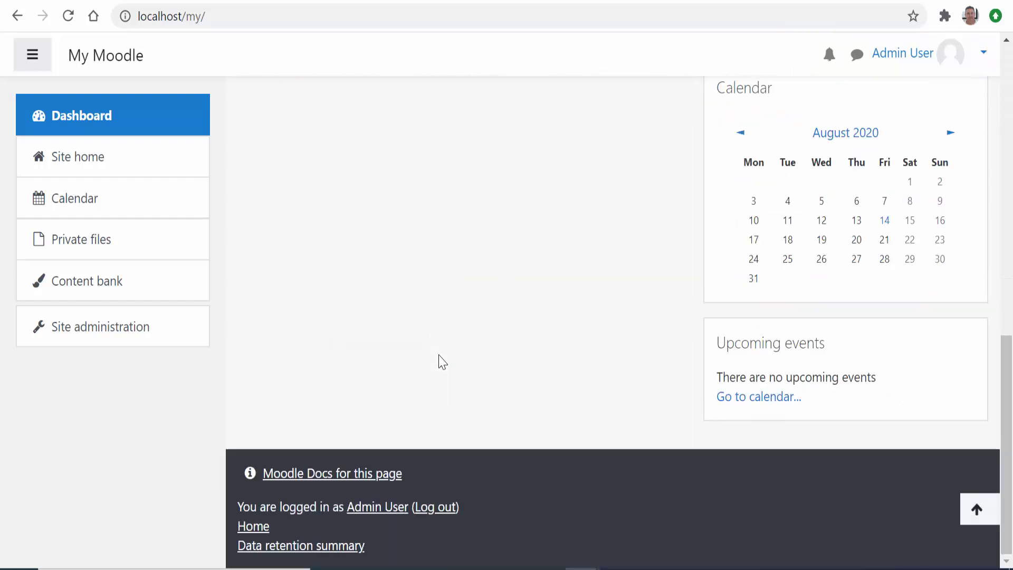
scroll(442, 362, up, 10)
scroll(442, 362, up, 3)
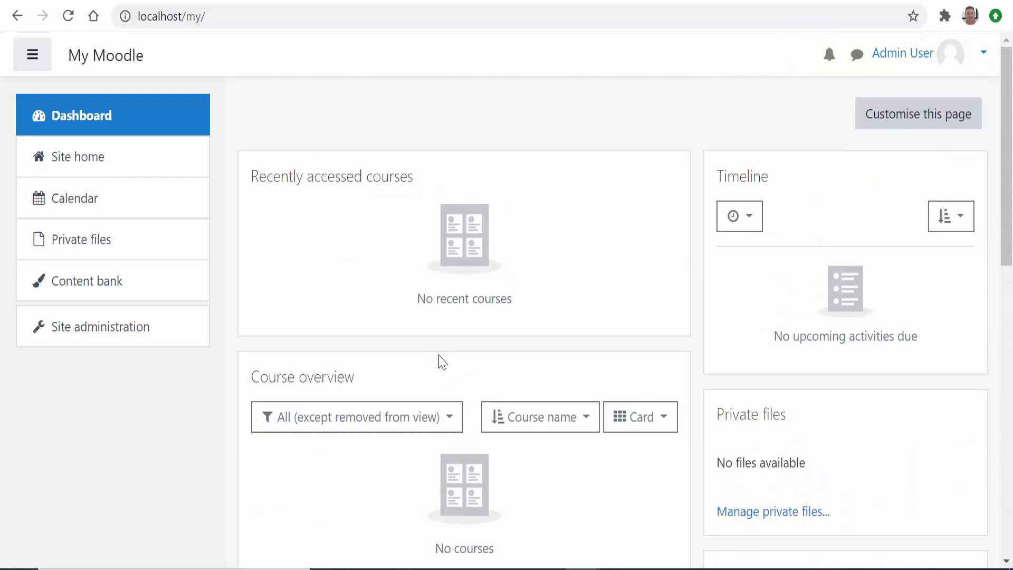
click(146, 330)
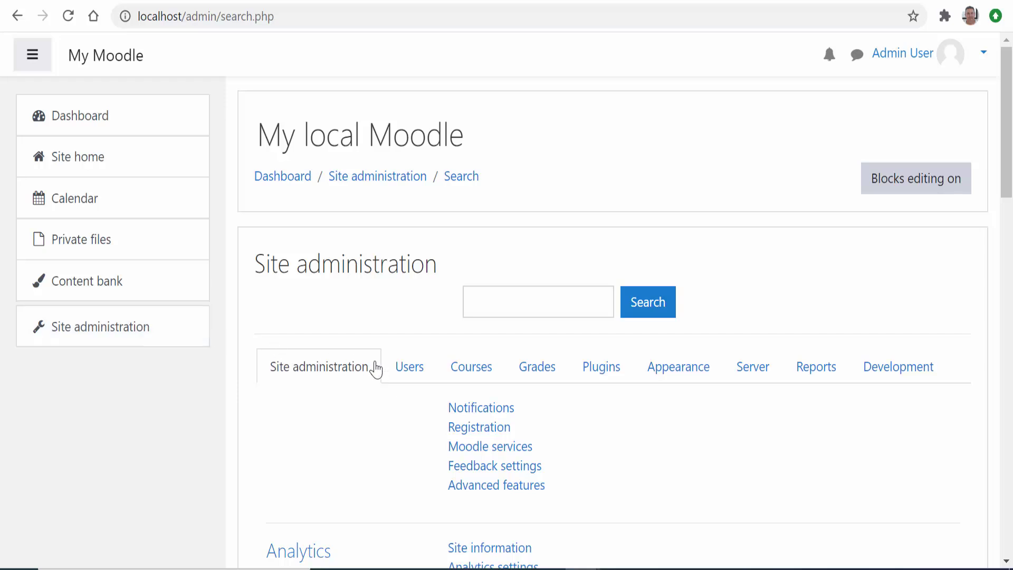
click(478, 371)
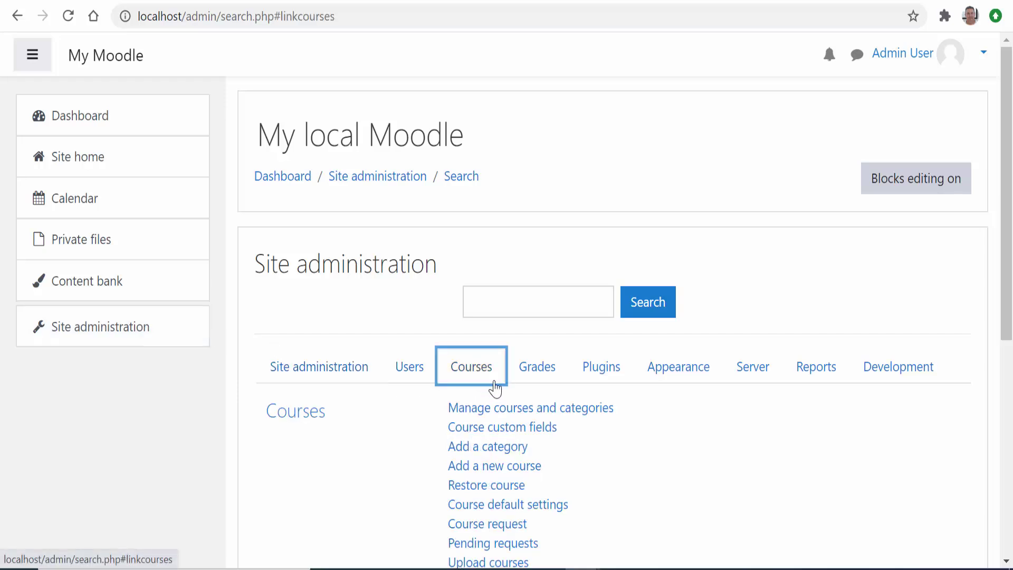
scroll(575, 430, down, 2)
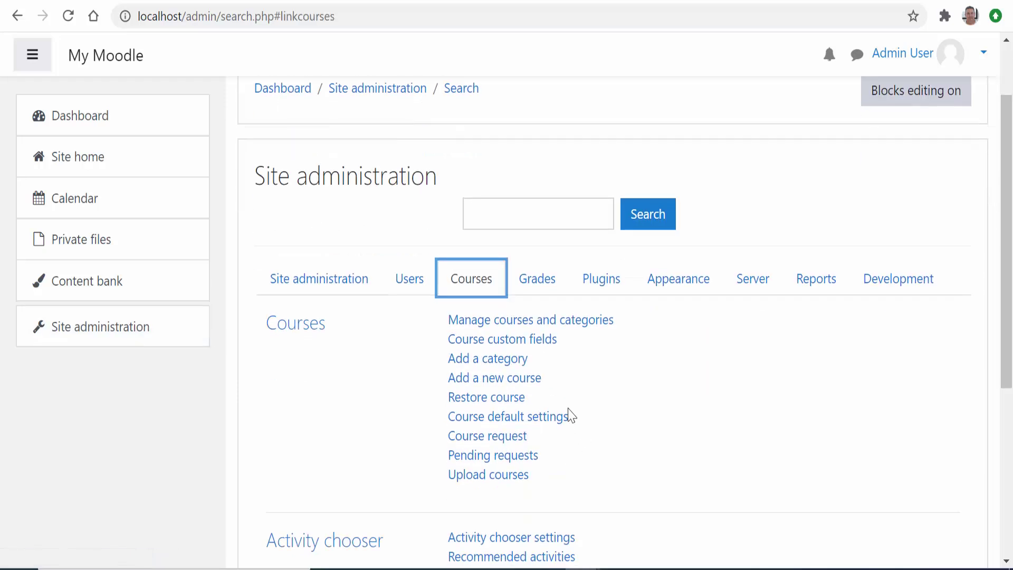
click(521, 385)
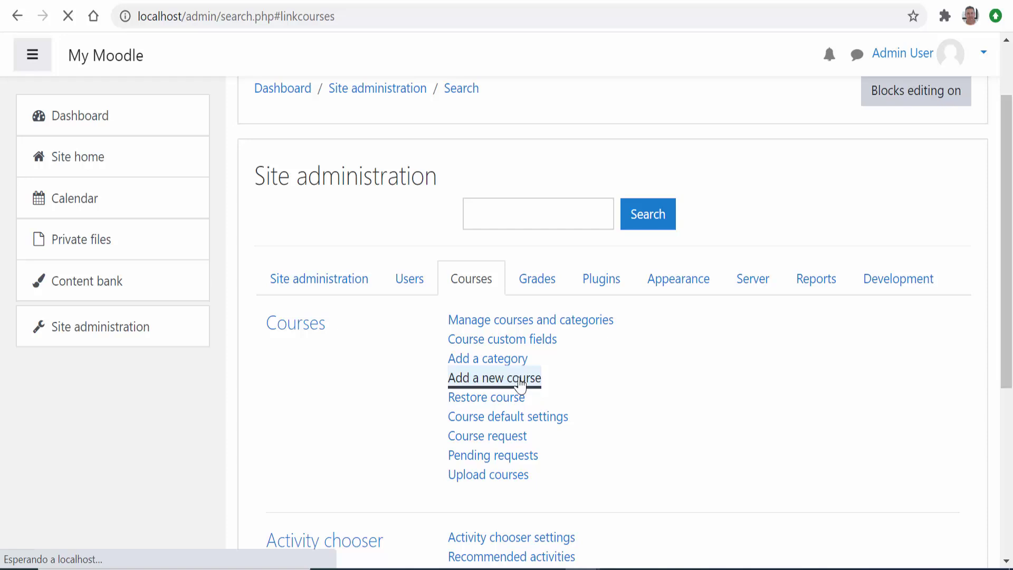